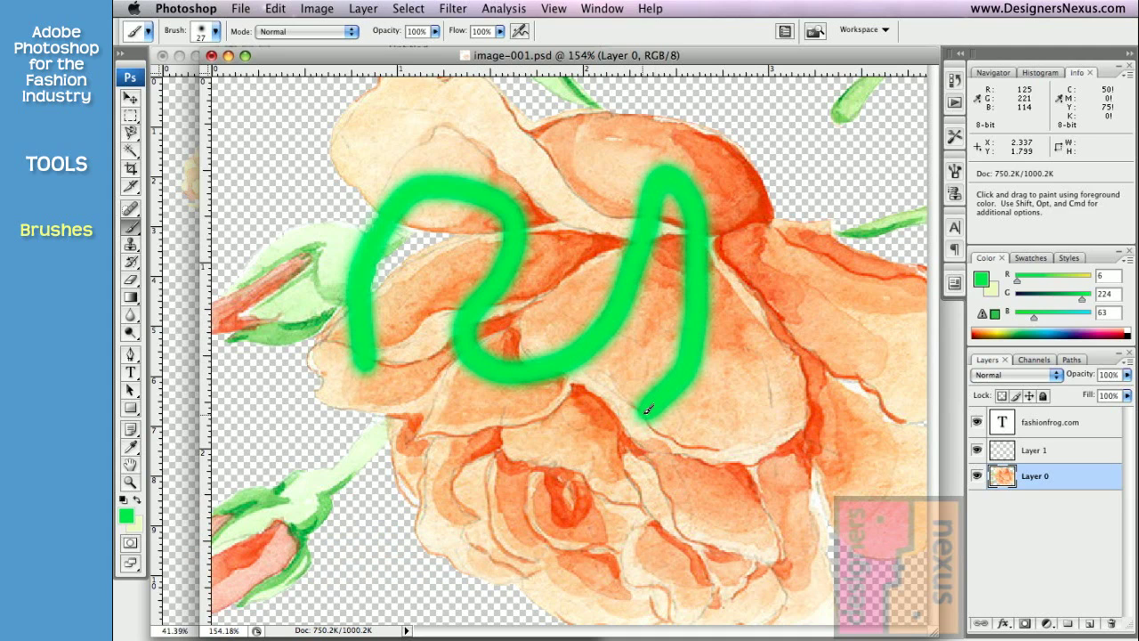
- Choose the textured 14 px brush tip and set its master diameter to 57 px
{"action": "left_click", "coordinate": [216, 32]}
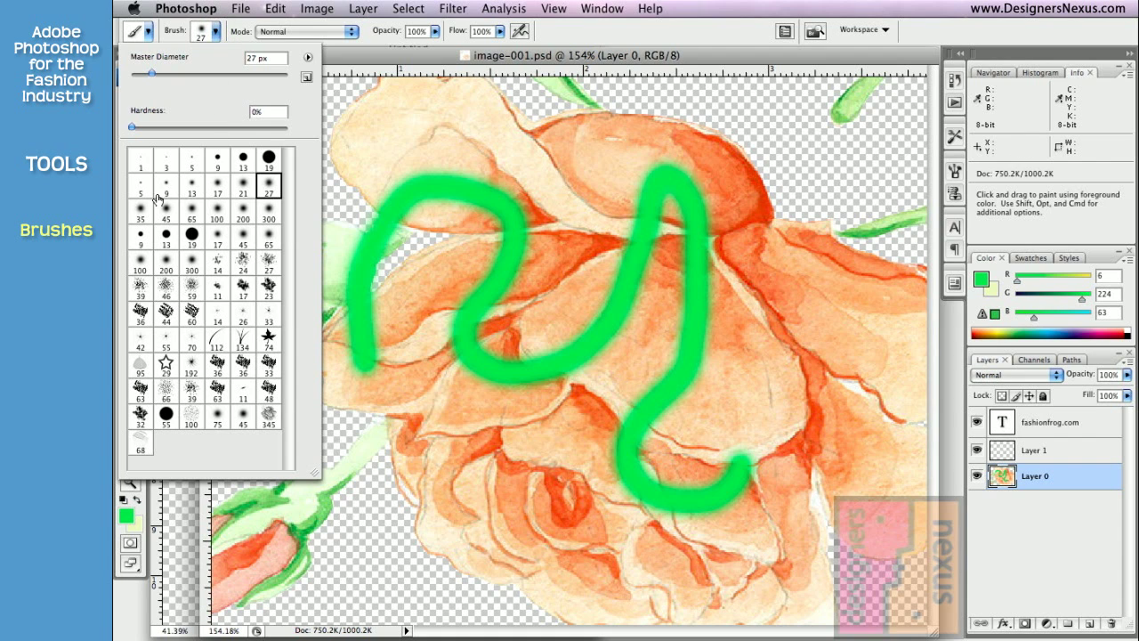
{"action": "left_click", "coordinate": [131, 128]}
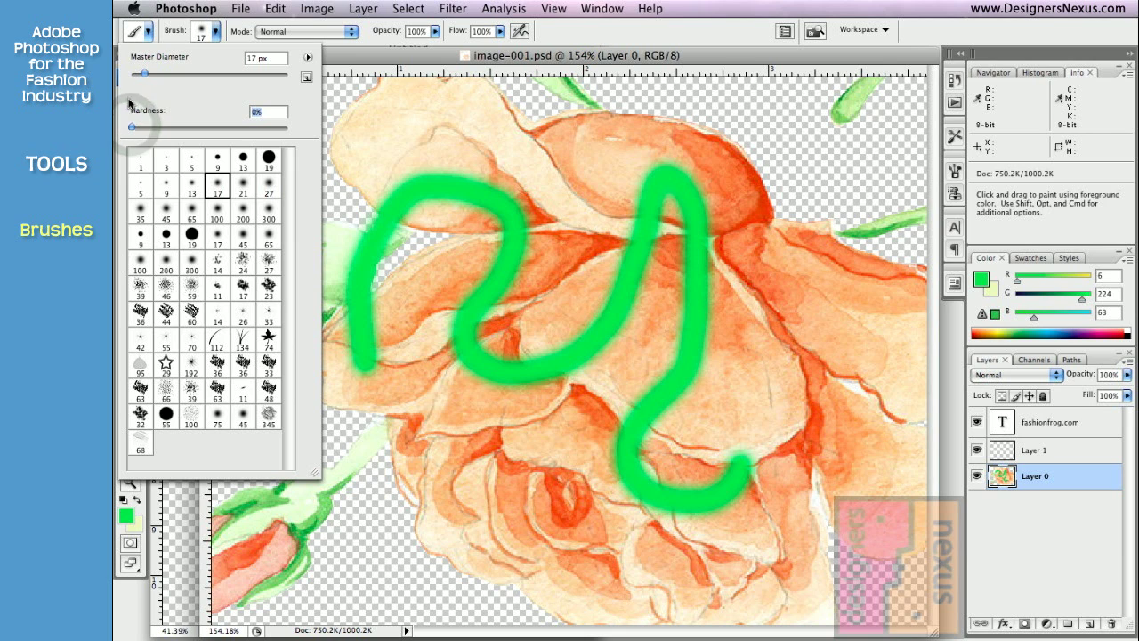
{"action": "mouse_move", "coordinate": [181, 75]}
{"action": "left_mouse_down"}
{"action": "mouse_move", "coordinate": [152, 75]}
{"action": "mouse_move", "coordinate": [175, 74]}
{"action": "left_mouse_up"}
{"action": "left_click", "coordinate": [217, 261]}
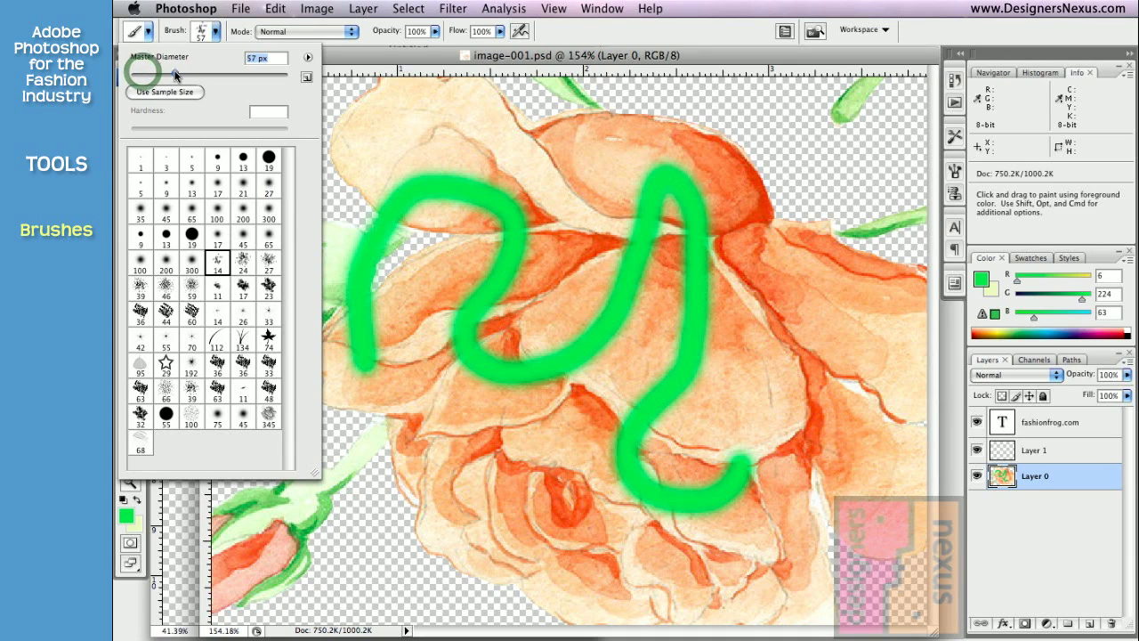
{"action": "left_click", "coordinate": [342, 59]}
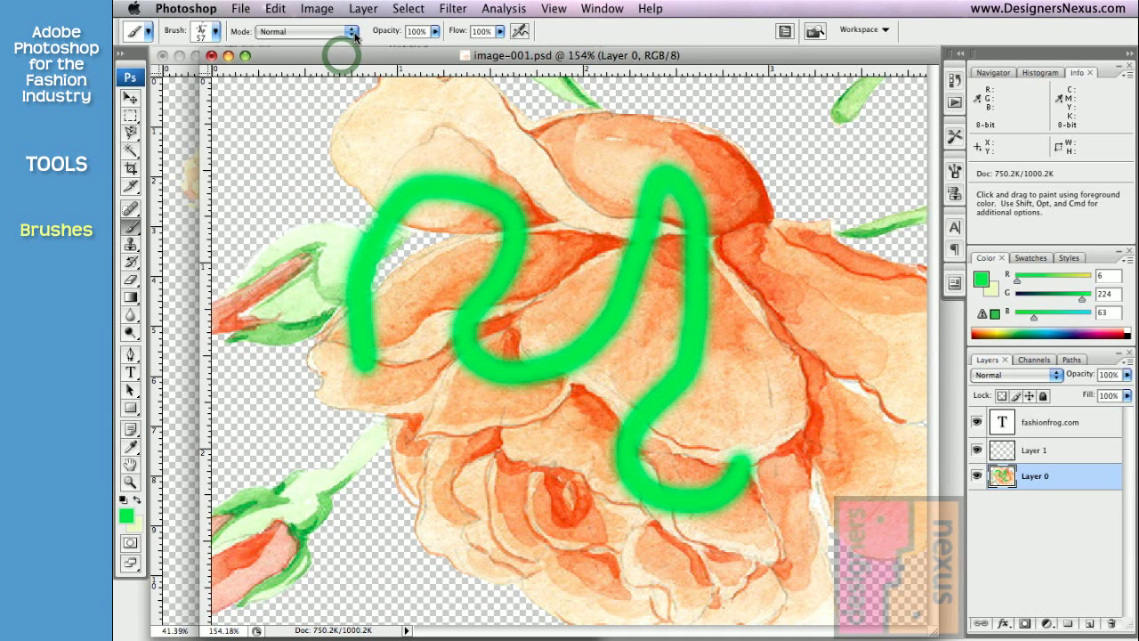
- Set the brush opacity to 46% and paint semi-transparent green strokes across the rose on Layer 0
{"action": "left_click", "coordinate": [353, 34]}
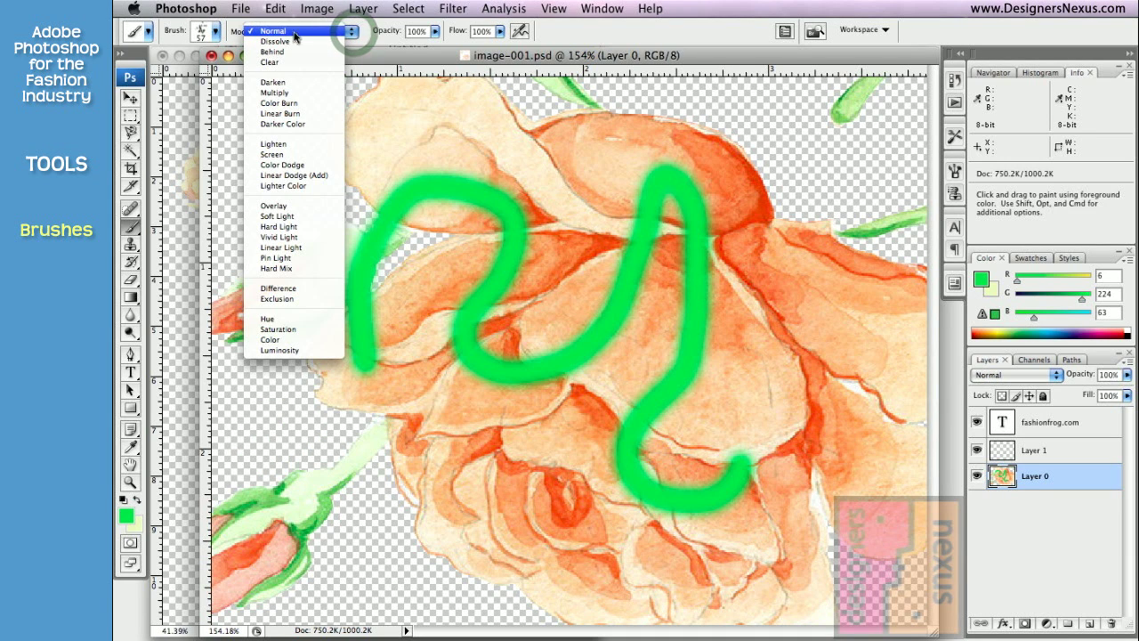
{"action": "left_click", "coordinate": [367, 35]}
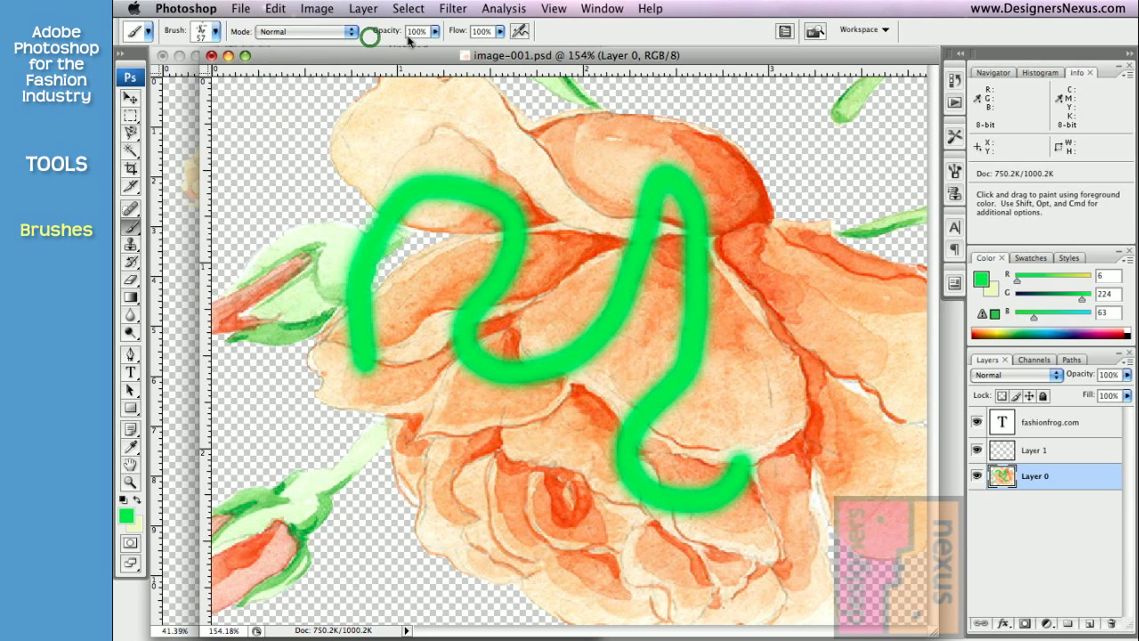
{"action": "left_click", "coordinate": [435, 31]}
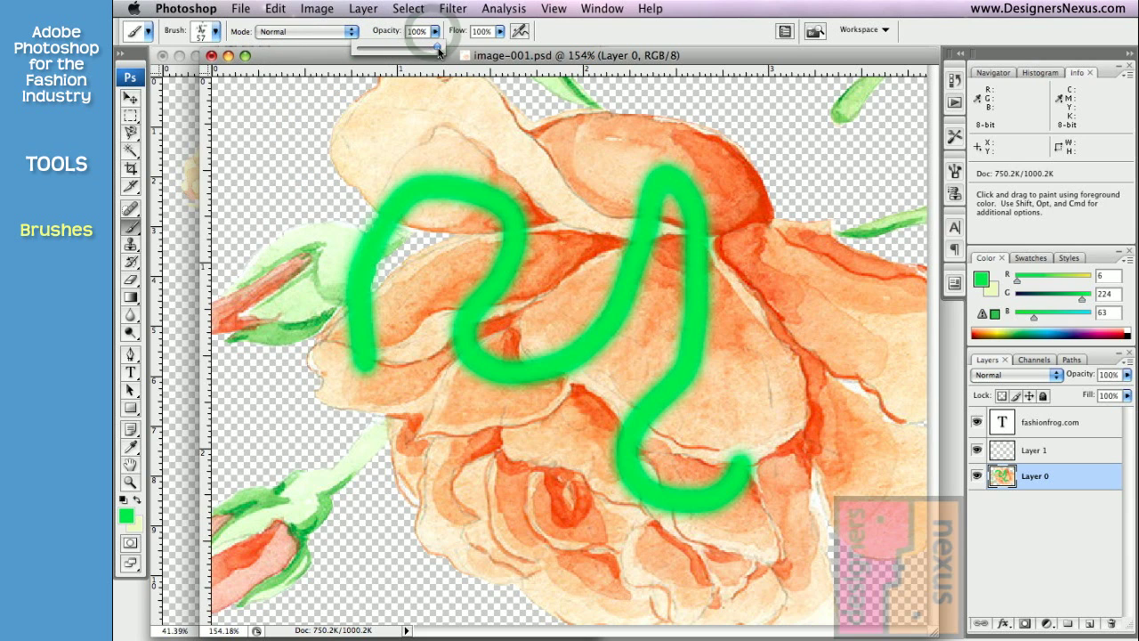
{"action": "left_click_drag", "start_coordinate": [437, 49], "coordinate": [394, 47]}
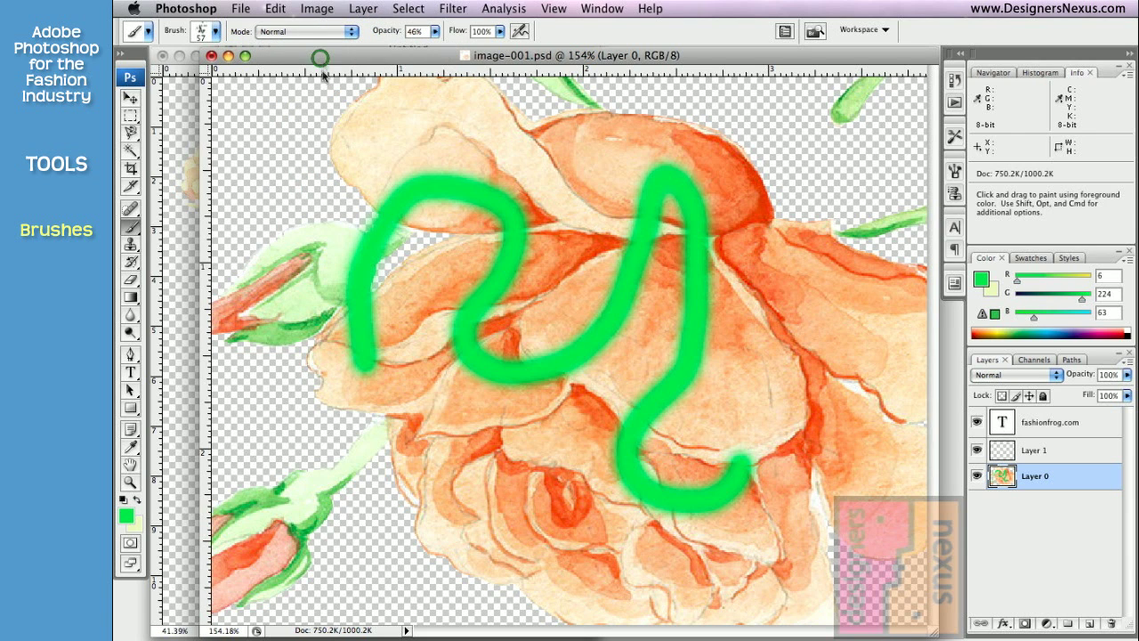
{"action": "left_click", "coordinate": [321, 53]}
{"action": "mouse_move", "coordinate": [263, 234]}
{"action": "left_mouse_down"}
{"action": "mouse_move", "coordinate": [380, 131]}
{"action": "mouse_move", "coordinate": [654, 139]}
{"action": "mouse_move", "coordinate": [593, 290]}
{"action": "mouse_move", "coordinate": [387, 404]}
{"action": "mouse_move", "coordinate": [562, 482]}
{"action": "mouse_move", "coordinate": [741, 210]}
{"action": "mouse_move", "coordinate": [843, 269]}
{"action": "mouse_move", "coordinate": [808, 497]}
{"action": "mouse_move", "coordinate": [864, 494]}
{"action": "mouse_move", "coordinate": [885, 436]}
{"action": "left_mouse_up"}
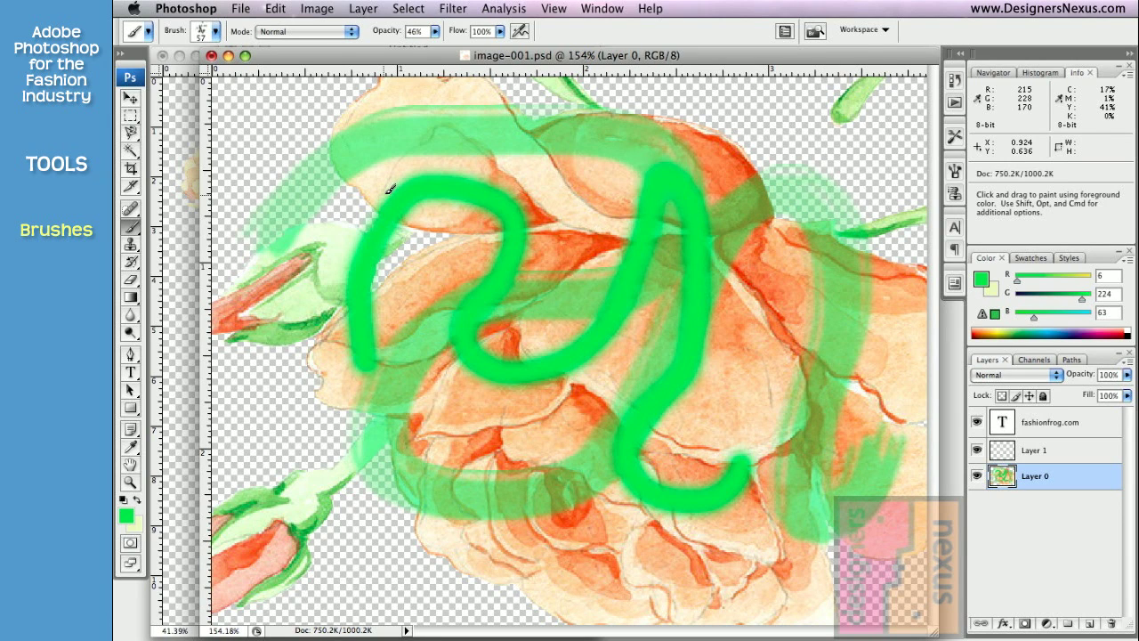
- Set the painting cursor to Full Size Brush Tip with a crosshair in the preferences, and paint more green strokes across the rose
{"action": "left_click", "coordinate": [185, 12]}
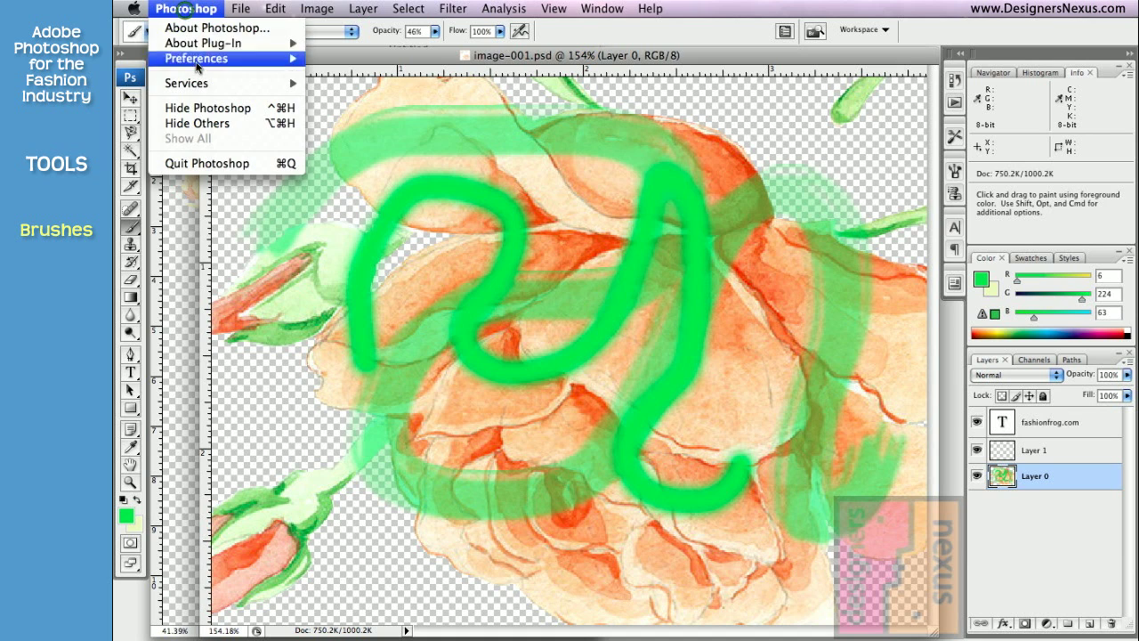
{"action": "mouse_move", "coordinate": [230, 63]}
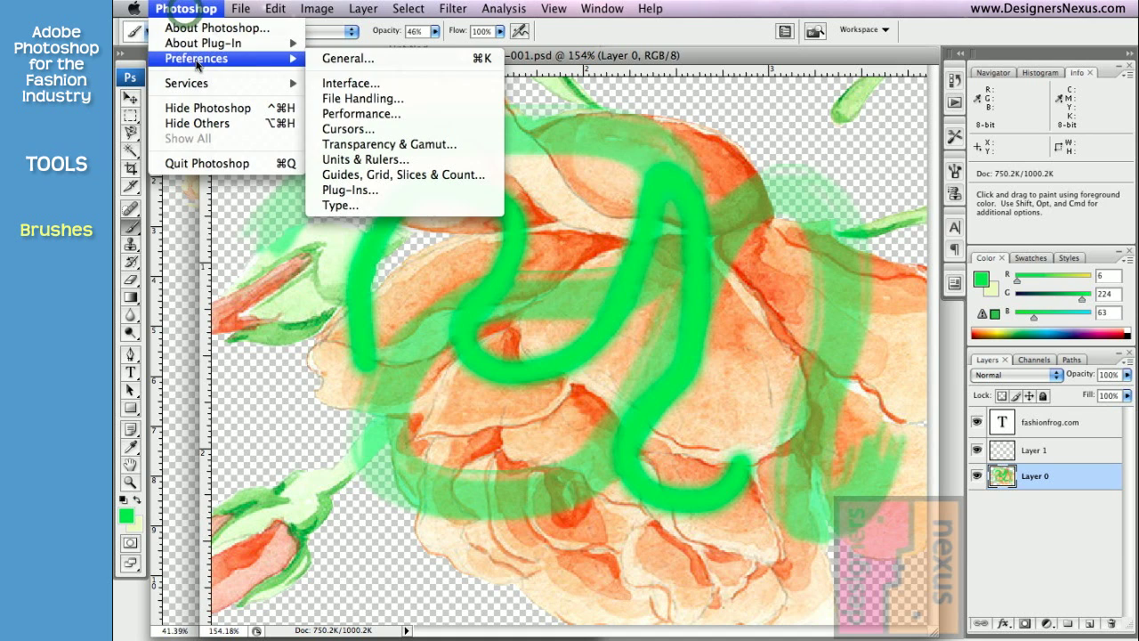
{"action": "left_click", "coordinate": [374, 129]}
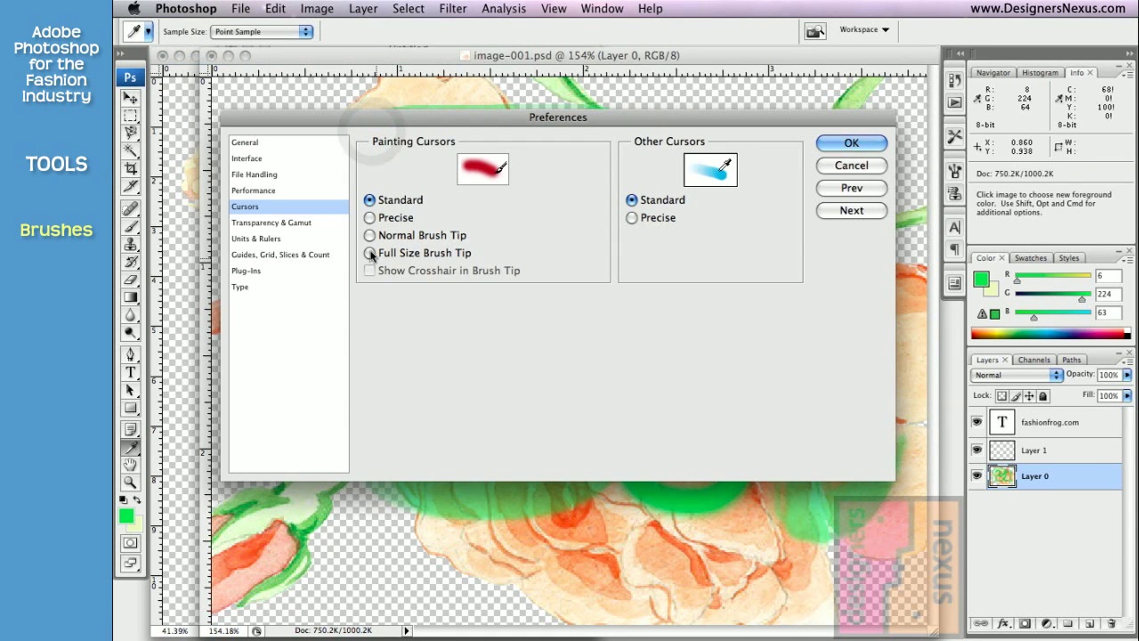
{"action": "left_click", "coordinate": [369, 252]}
{"action": "left_click", "coordinate": [369, 269]}
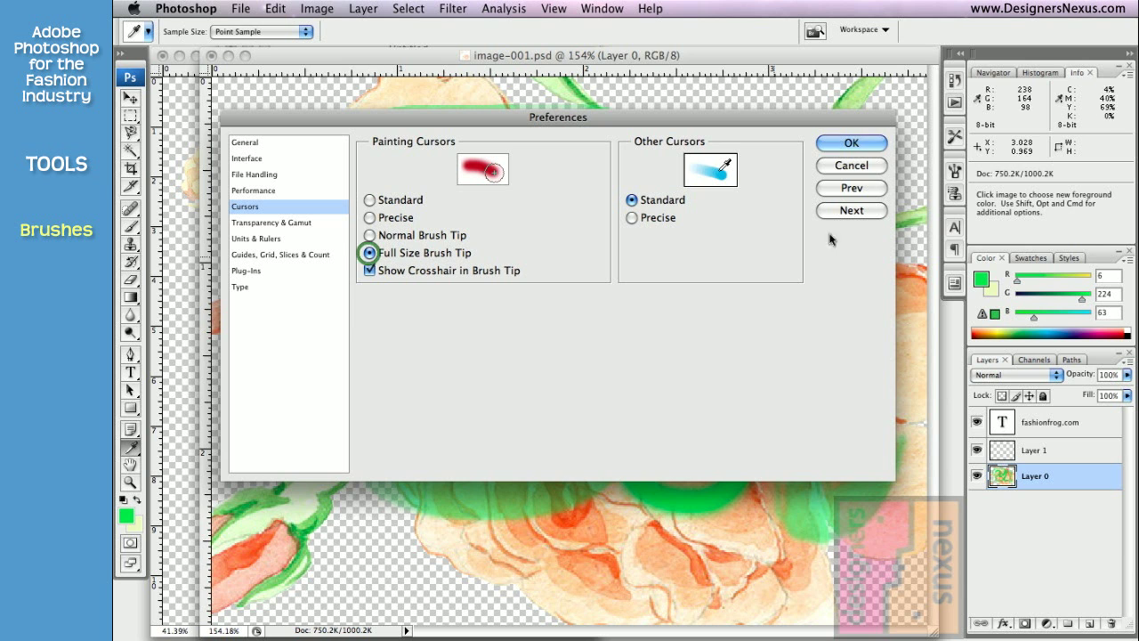
{"action": "left_click", "coordinate": [852, 142]}
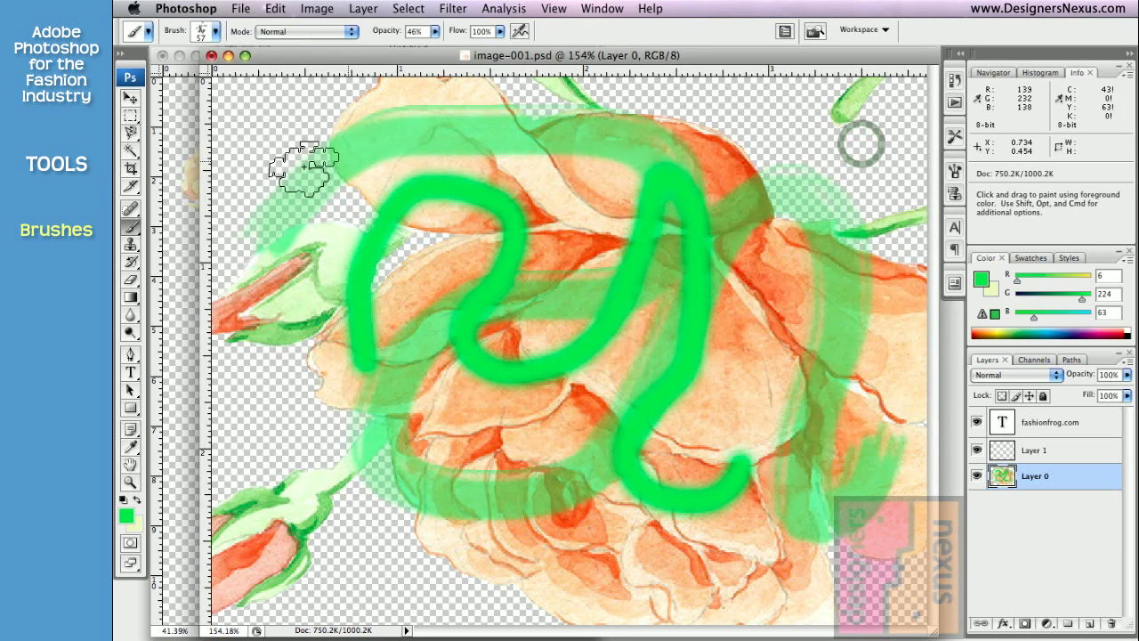
{"action": "mouse_move", "coordinate": [268, 140]}
{"action": "left_mouse_down"}
{"action": "mouse_move", "coordinate": [278, 448]}
{"action": "mouse_move", "coordinate": [331, 521]}
{"action": "mouse_move", "coordinate": [427, 547]}
{"action": "mouse_move", "coordinate": [471, 456]}
{"action": "mouse_move", "coordinate": [679, 180]}
{"action": "mouse_move", "coordinate": [809, 320]}
{"action": "mouse_move", "coordinate": [779, 543]}
{"action": "mouse_move", "coordinate": [851, 373]}
{"action": "mouse_move", "coordinate": [817, 197]}
{"action": "left_mouse_up"}
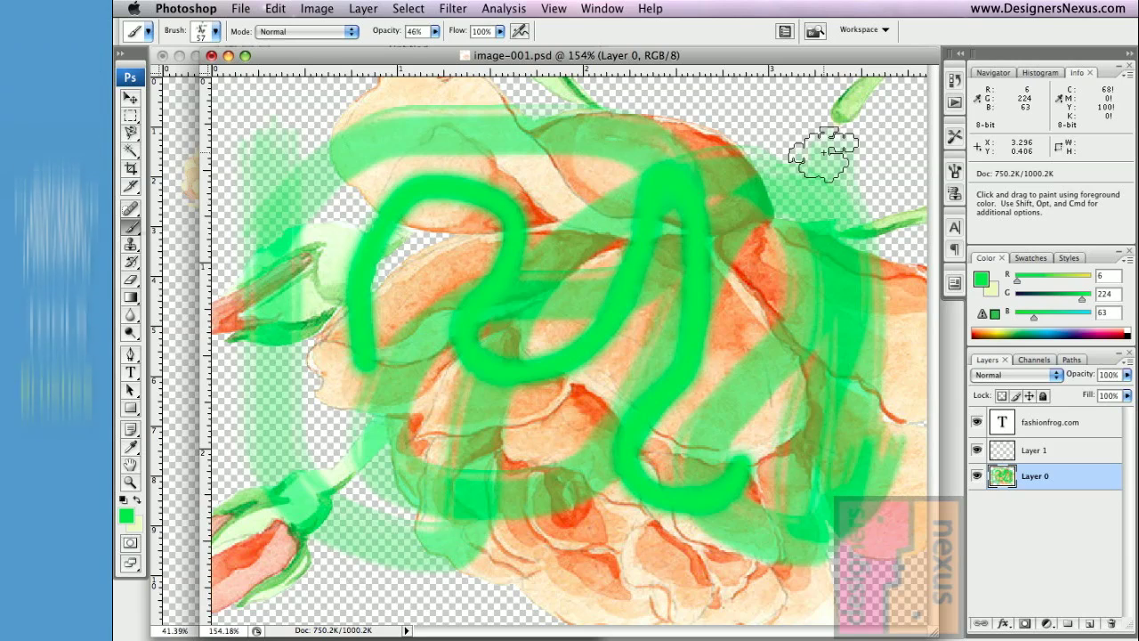
- Draw a thin 1 px green freehand line across the upper part of the rose with the Pencil Tool
{"action": "left_click", "coordinate": [129, 230]}
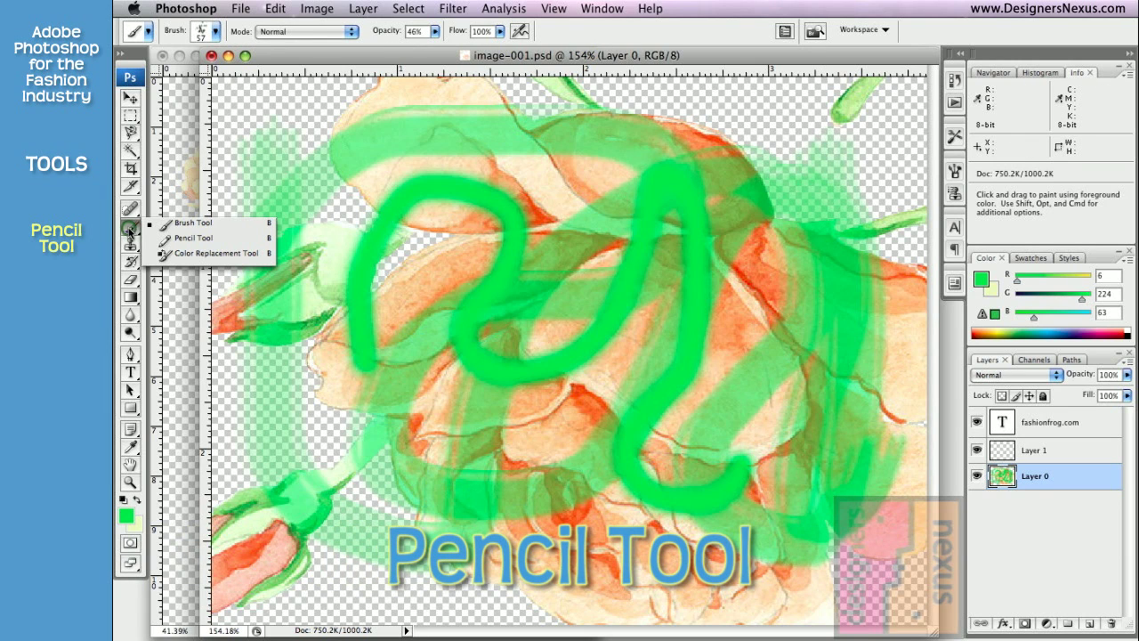
{"action": "left_click", "coordinate": [178, 238]}
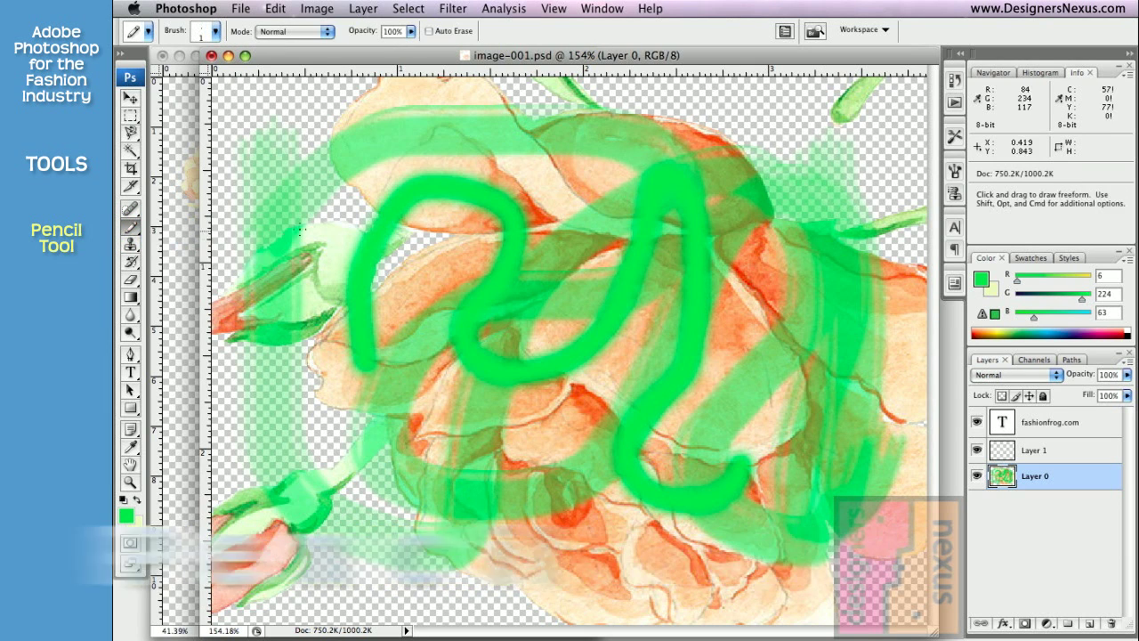
{"action": "mouse_move", "coordinate": [264, 147]}
{"action": "left_mouse_down"}
{"action": "mouse_move", "coordinate": [346, 102]}
{"action": "mouse_move", "coordinate": [495, 83]}
{"action": "mouse_move", "coordinate": [669, 89]}
{"action": "left_mouse_up"}
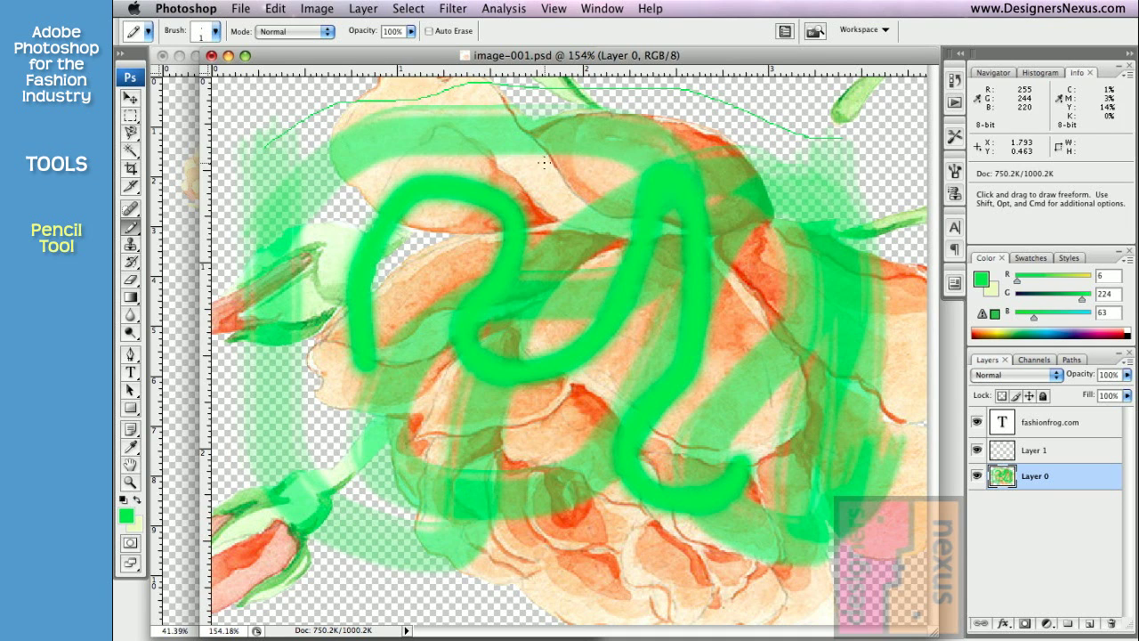
{"action": "left_click", "coordinate": [215, 32]}
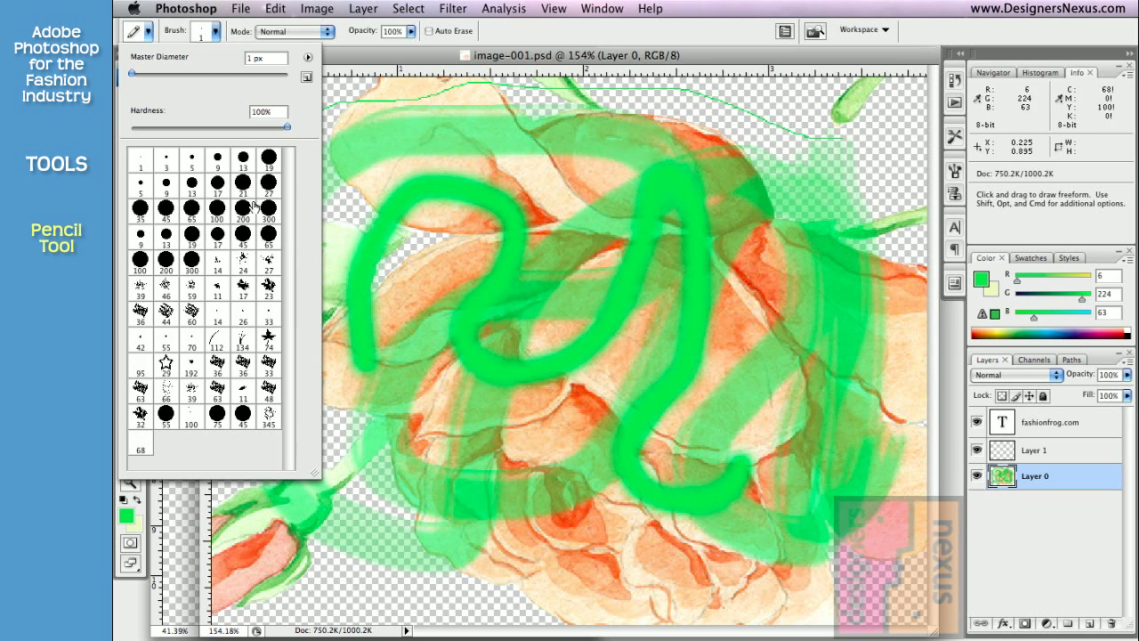
{"action": "left_click", "coordinate": [342, 34]}
{"action": "left_click", "coordinate": [329, 32]}
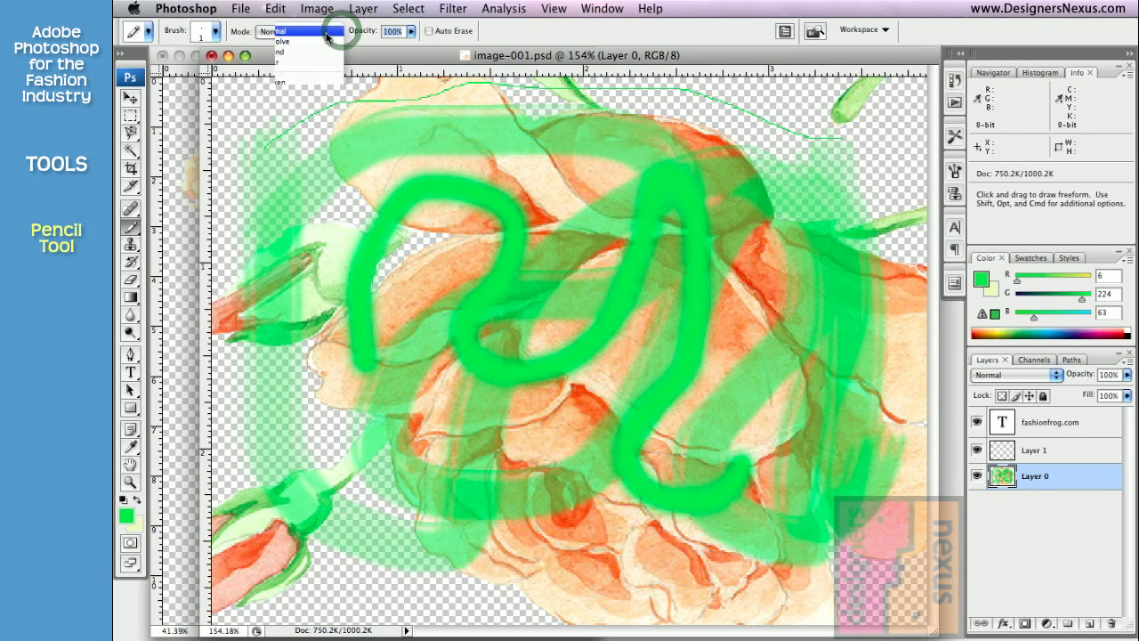
{"action": "left_click", "coordinate": [325, 33]}
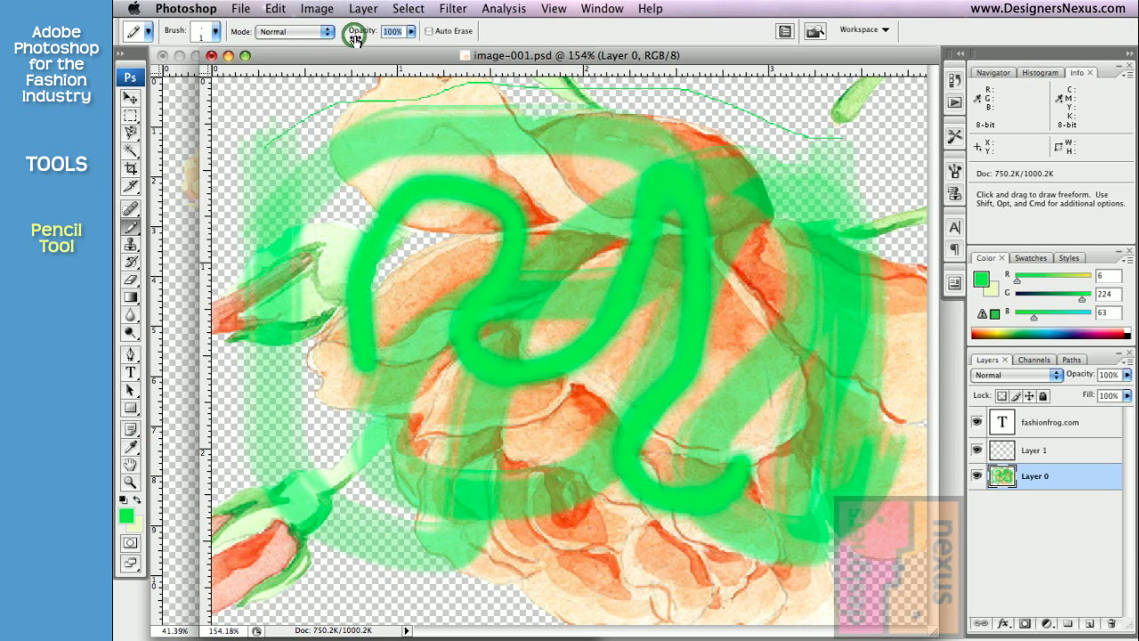
- Recolor parts of the tulip's petals green in image-006-source.psd with the Color Replacement Tool
{"action": "left_click", "coordinate": [130, 227]}
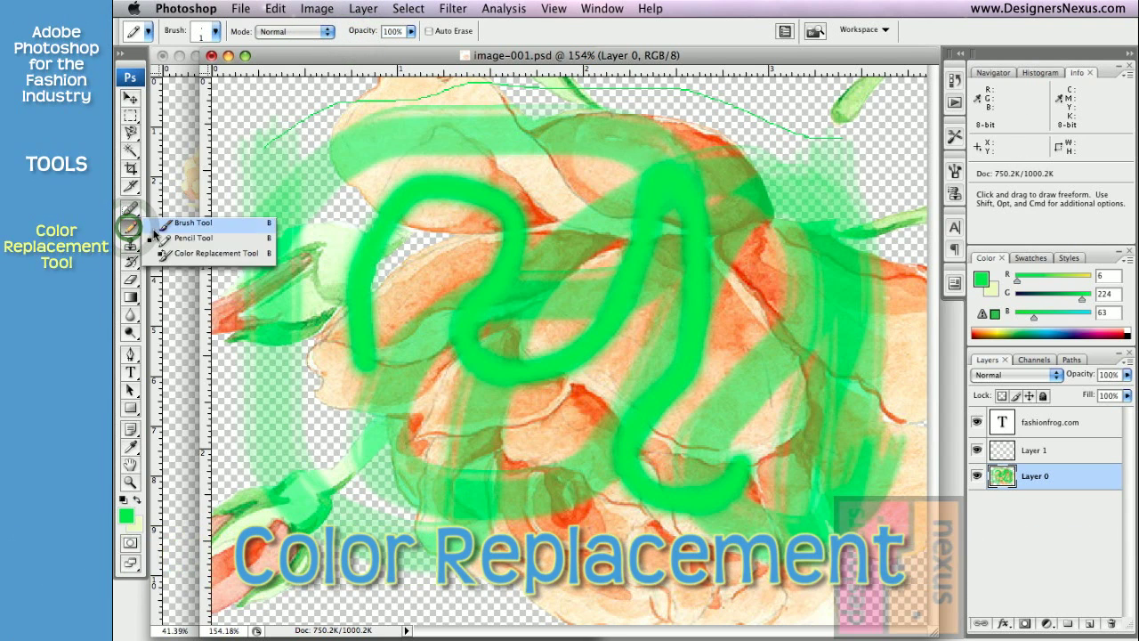
{"action": "left_click", "coordinate": [219, 260]}
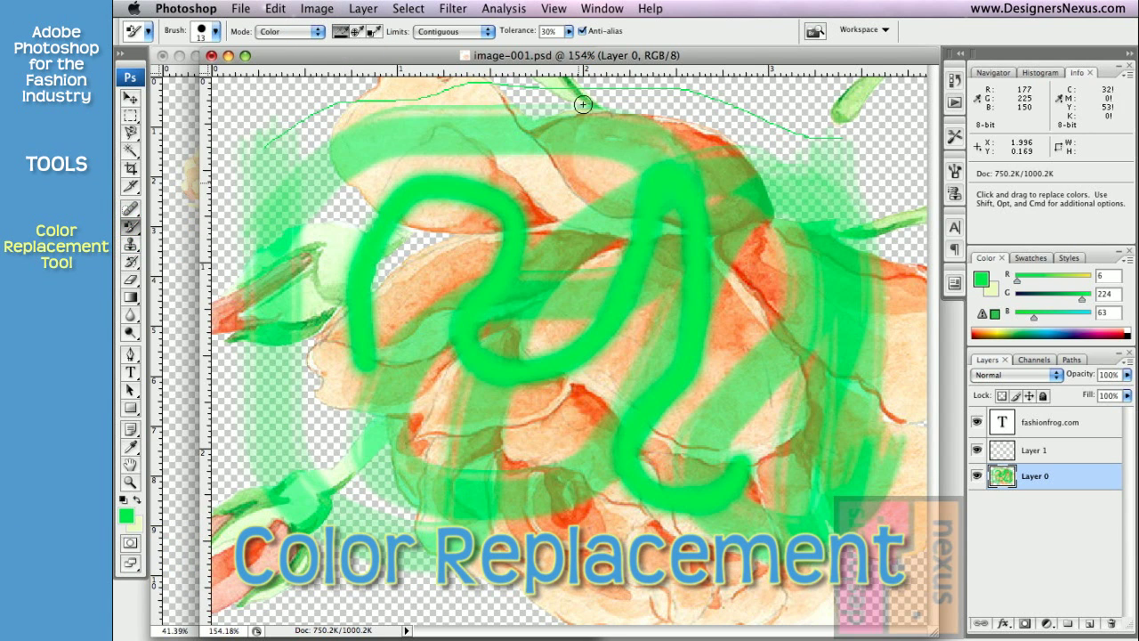
{"action": "left_click", "coordinate": [602, 8]}
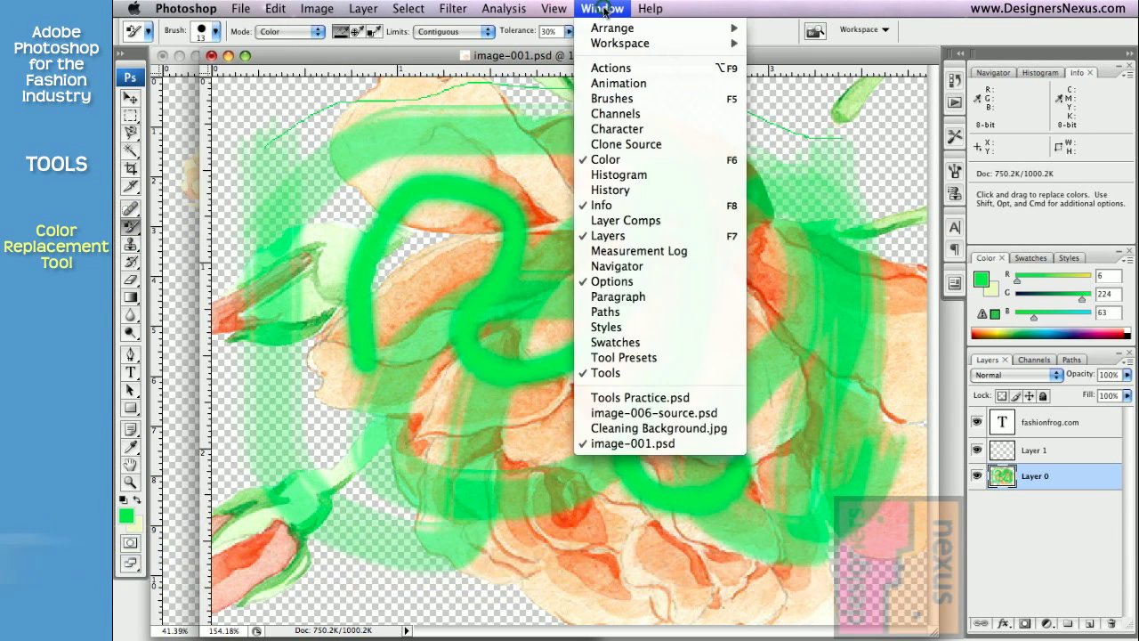
{"action": "left_click", "coordinate": [626, 414]}
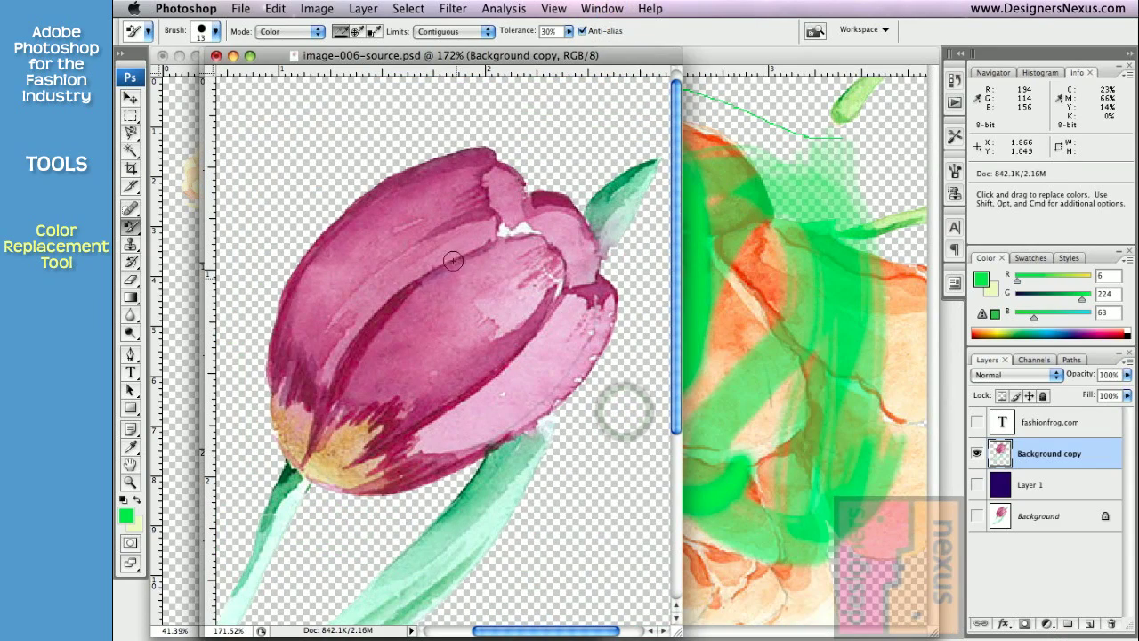
{"action": "mouse_move", "coordinate": [502, 188]}
{"action": "left_mouse_down"}
{"action": "mouse_move", "coordinate": [345, 348]}
{"action": "mouse_move", "coordinate": [431, 283]}
{"action": "mouse_move", "coordinate": [394, 336]}
{"action": "mouse_move", "coordinate": [567, 249]}
{"action": "mouse_move", "coordinate": [443, 393]}
{"action": "mouse_move", "coordinate": [541, 258]}
{"action": "left_mouse_up"}
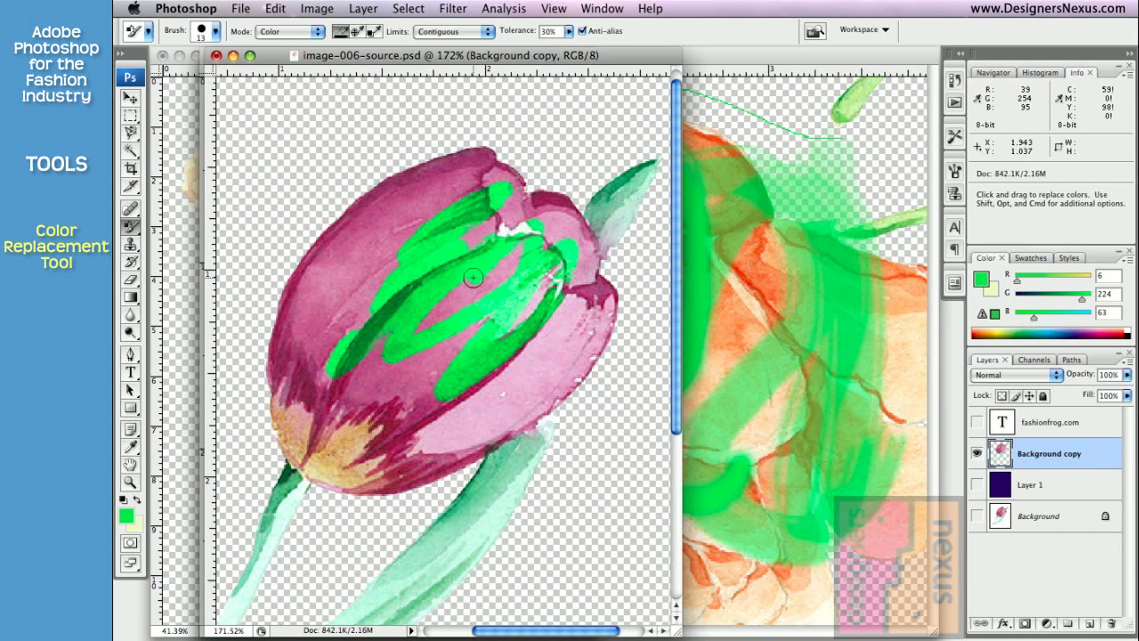
{"action": "mouse_move", "coordinate": [473, 278]}
{"action": "left_mouse_down"}
{"action": "mouse_move", "coordinate": [445, 200]}
{"action": "mouse_move", "coordinate": [449, 160]}
{"action": "mouse_move", "coordinate": [360, 240]}
{"action": "mouse_move", "coordinate": [325, 360]}
{"action": "left_mouse_up"}
- Set the Color Replacement brush diameter to 31 px and the tolerance to 31%
{"action": "key", "text": "]"}
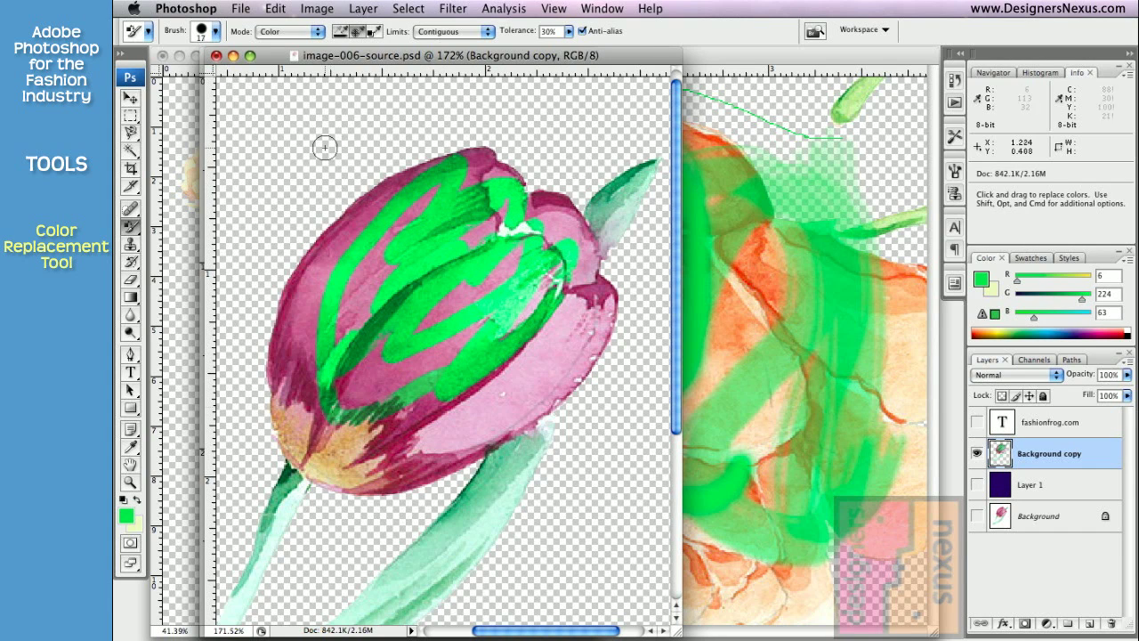
{"action": "left_click", "coordinate": [215, 34]}
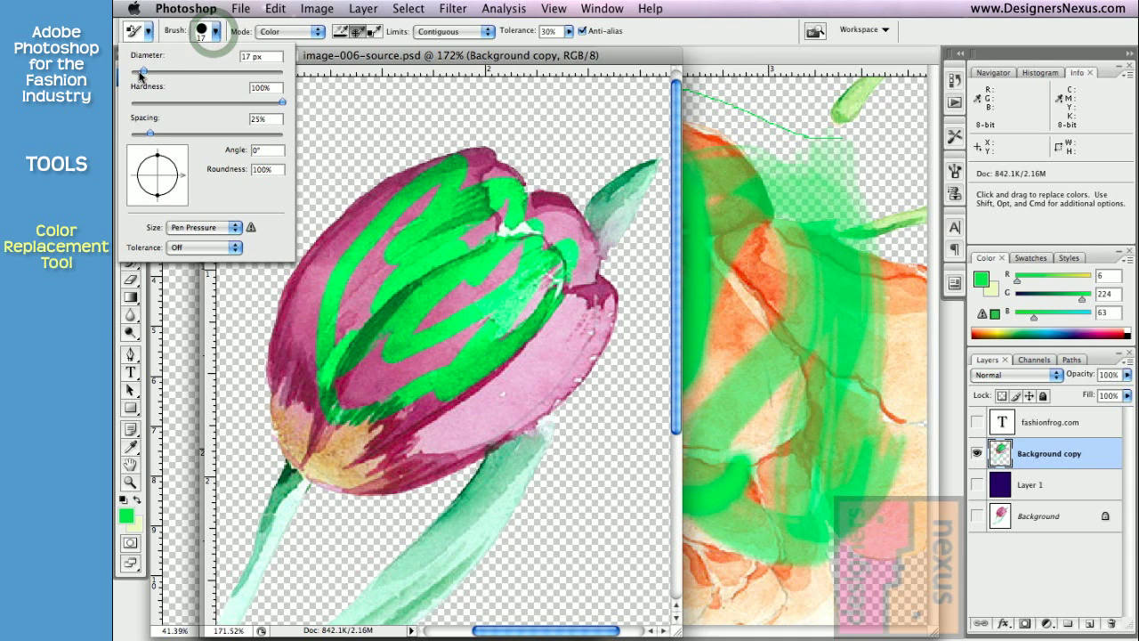
{"action": "left_click_drag", "start_coordinate": [144, 71], "coordinate": [154, 74]}
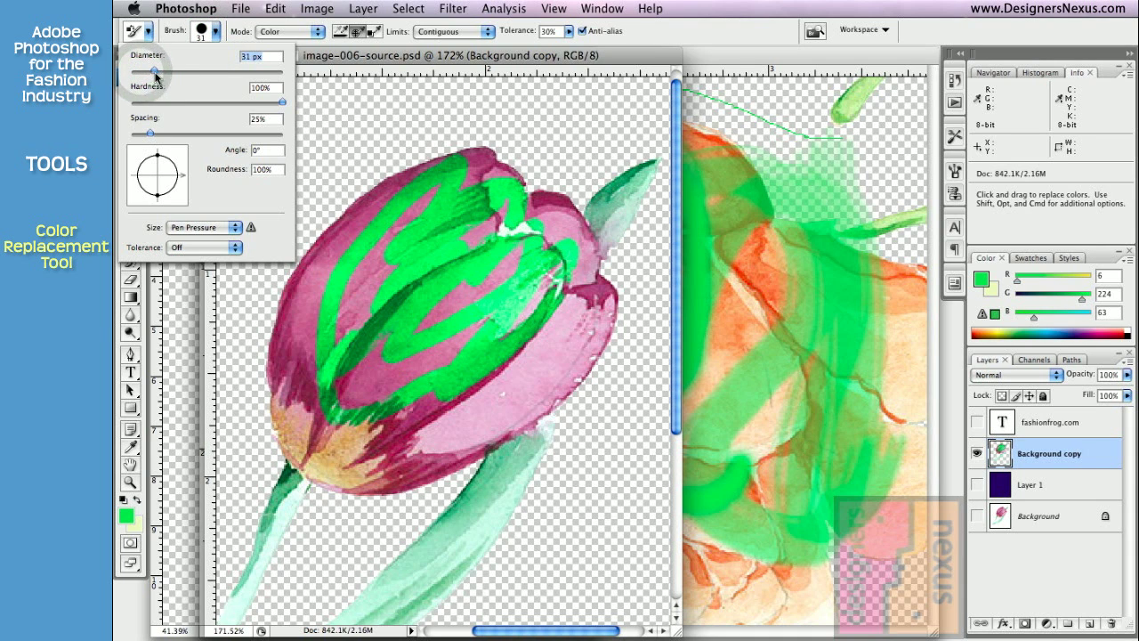
{"action": "left_click", "coordinate": [319, 33]}
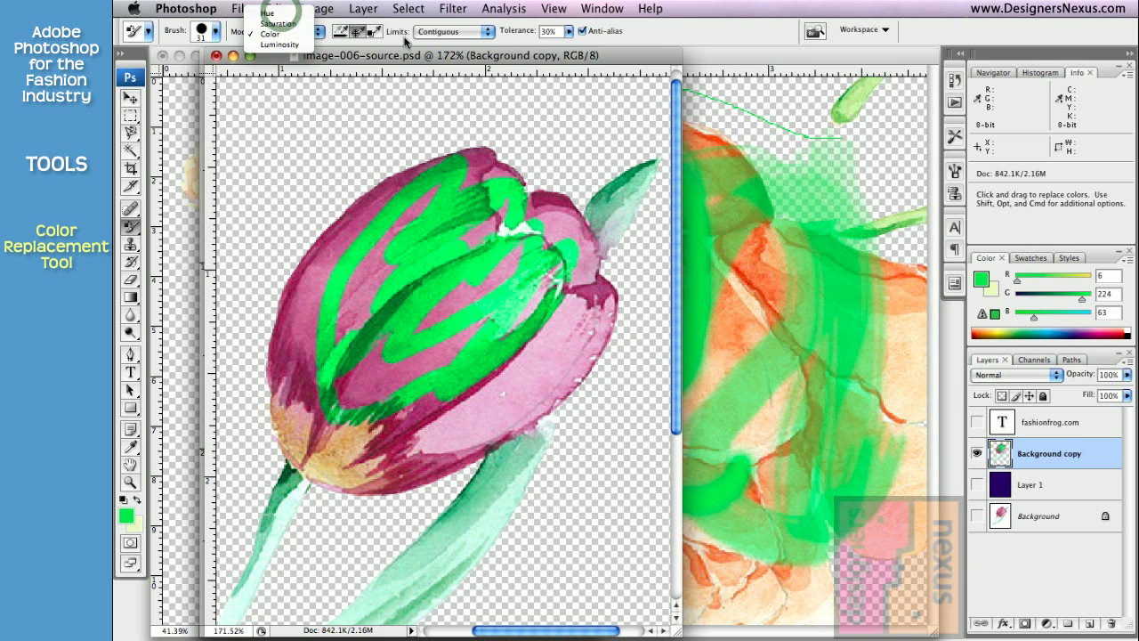
{"action": "left_click", "coordinate": [504, 42]}
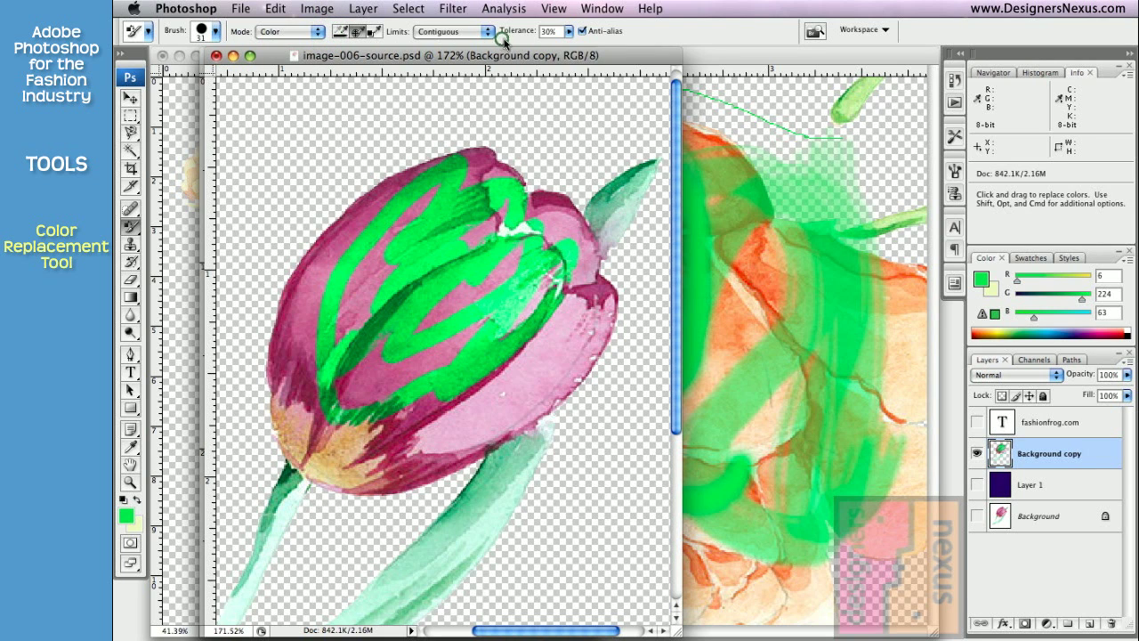
{"action": "left_click", "coordinate": [568, 31]}
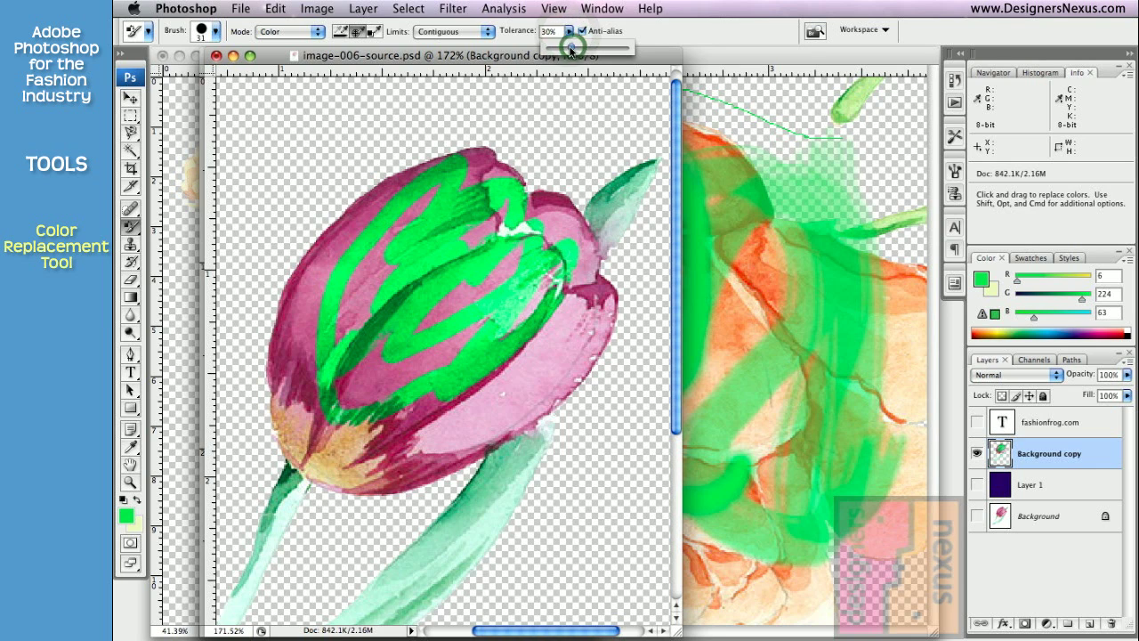
{"action": "left_click_drag", "start_coordinate": [568, 49], "coordinate": [570, 51]}
{"action": "left_click", "coordinate": [629, 32]}
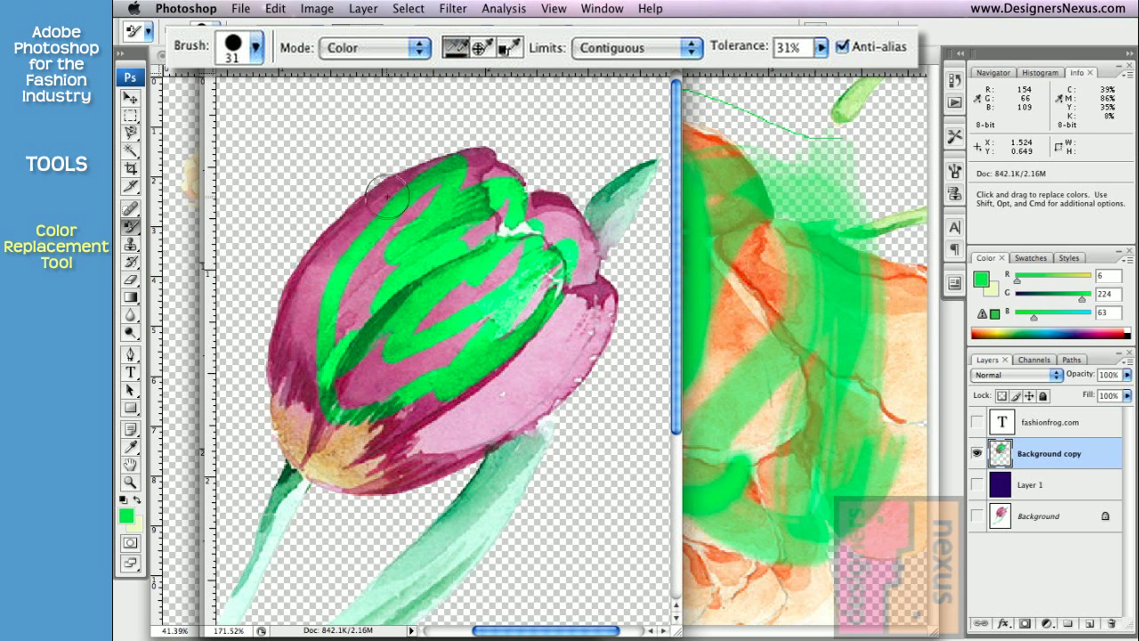
- Recolor the tulip's outer left petal and most of the central petal green with the Color Replacement Tool
{"action": "mouse_move", "coordinate": [388, 196]}
{"action": "left_mouse_down"}
{"action": "mouse_move", "coordinate": [354, 217]}
{"action": "mouse_move", "coordinate": [306, 301]}
{"action": "mouse_move", "coordinate": [430, 180]}
{"action": "mouse_move", "coordinate": [385, 196]}
{"action": "mouse_move", "coordinate": [468, 144]}
{"action": "mouse_move", "coordinate": [388, 217]}
{"action": "mouse_move", "coordinate": [509, 162]}
{"action": "mouse_move", "coordinate": [326, 318]}
{"action": "mouse_move", "coordinate": [372, 275]}
{"action": "mouse_move", "coordinate": [269, 432]}
{"action": "mouse_move", "coordinate": [299, 458]}
{"action": "left_mouse_up"}
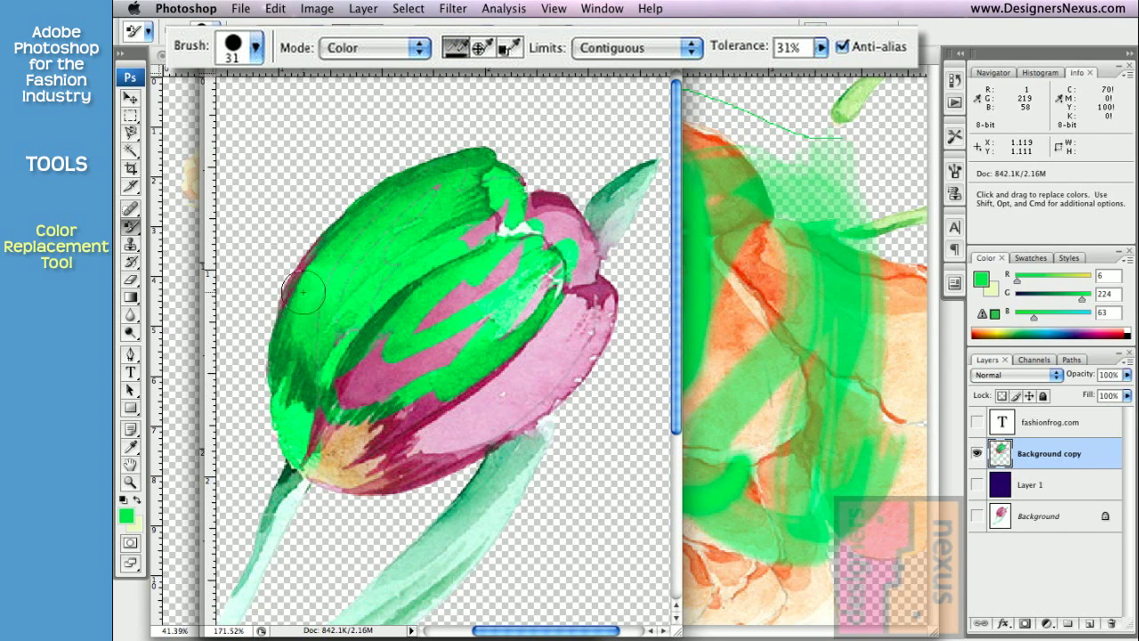
{"action": "mouse_move", "coordinate": [456, 194]}
{"action": "left_mouse_down"}
{"action": "mouse_move", "coordinate": [551, 207]}
{"action": "mouse_move", "coordinate": [526, 226]}
{"action": "mouse_move", "coordinate": [480, 212]}
{"action": "mouse_move", "coordinate": [474, 236]}
{"action": "mouse_move", "coordinate": [460, 236]}
{"action": "mouse_move", "coordinate": [395, 318]}
{"action": "mouse_move", "coordinate": [495, 270]}
{"action": "mouse_move", "coordinate": [376, 342]}
{"action": "left_mouse_up"}
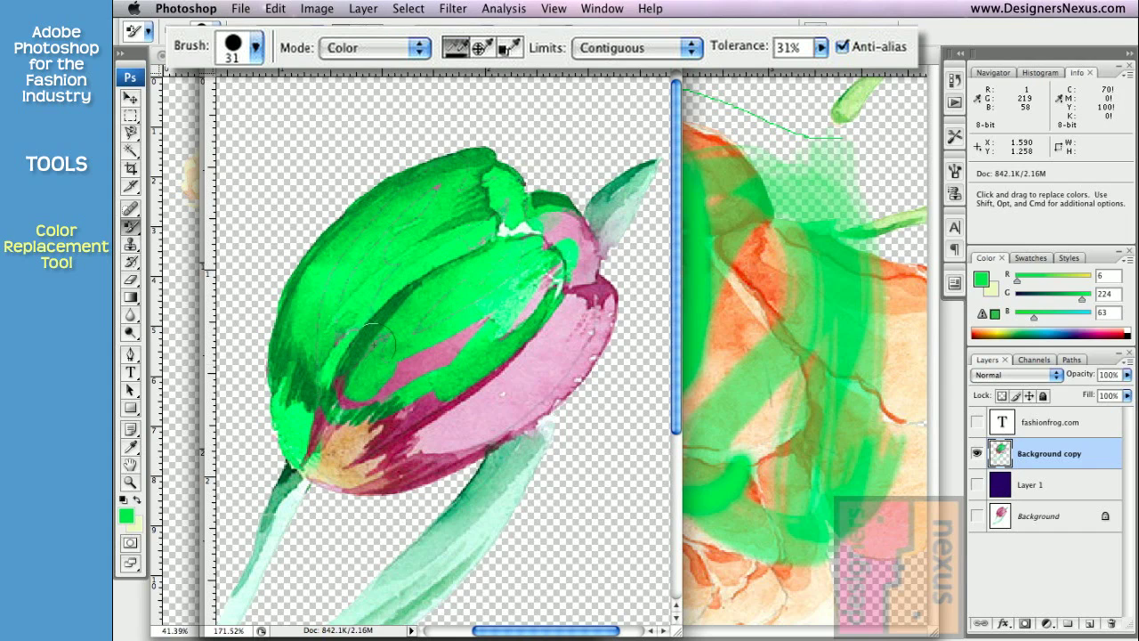
- Set color sampling to Once with Find Edges limits, and recolor the right petal, petal edges and remaining pink areas of the tulip green
{"action": "left_click", "coordinate": [480, 49]}
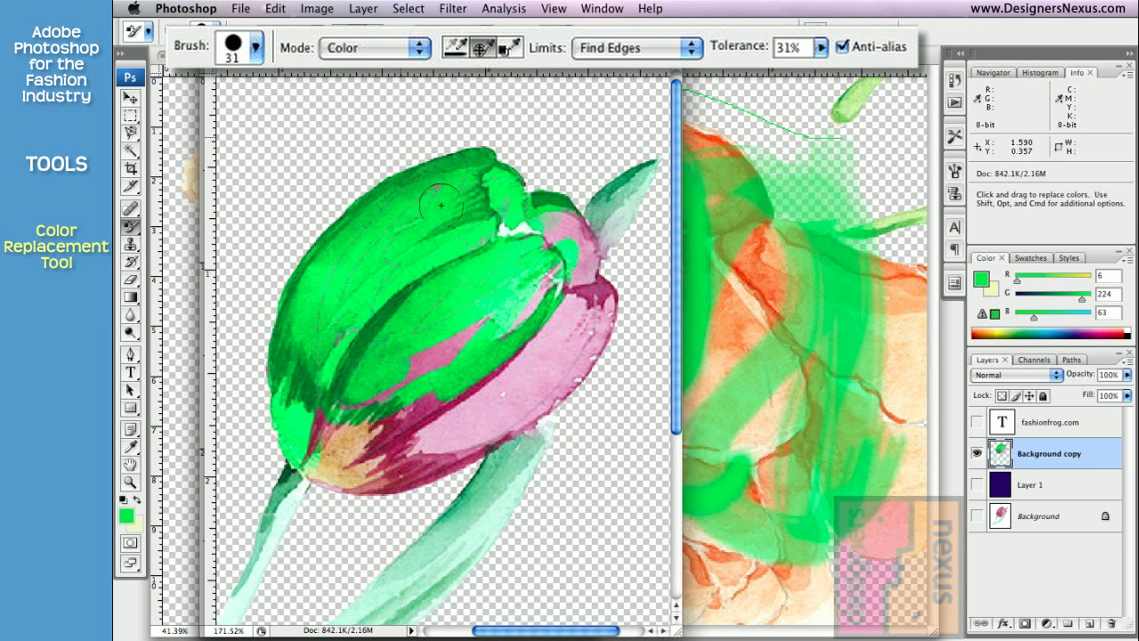
{"action": "mouse_move", "coordinate": [586, 319]}
{"action": "left_mouse_down"}
{"action": "mouse_move", "coordinate": [545, 372]}
{"action": "mouse_move", "coordinate": [584, 301]}
{"action": "mouse_move", "coordinate": [529, 362]}
{"action": "mouse_move", "coordinate": [573, 300]}
{"action": "left_mouse_up"}
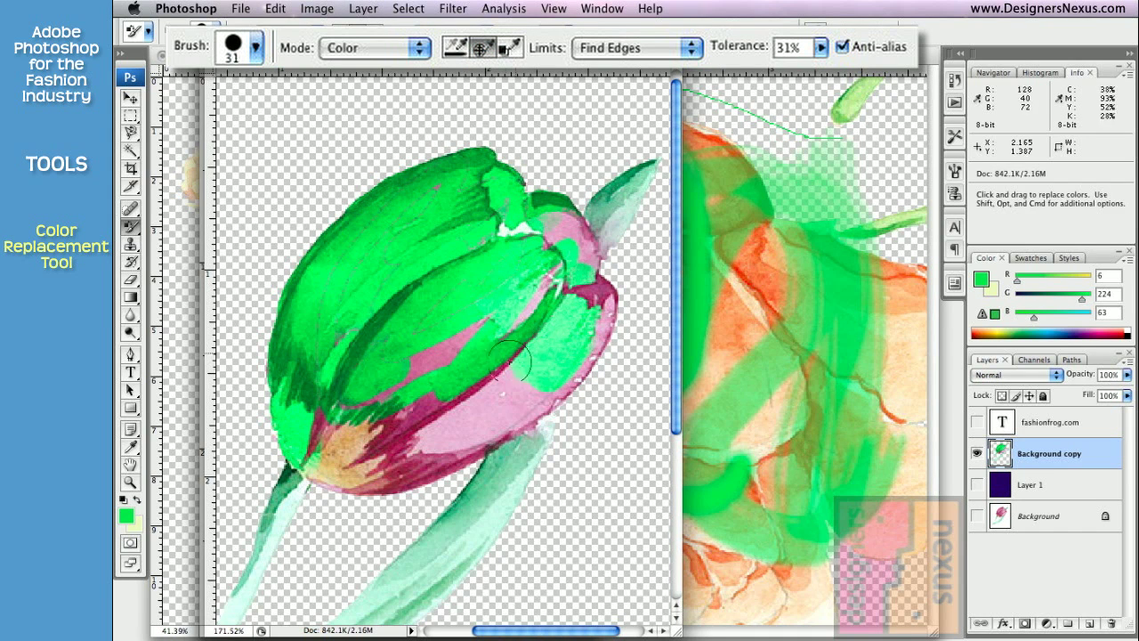
{"action": "mouse_move", "coordinate": [515, 360]}
{"action": "left_mouse_down"}
{"action": "mouse_move", "coordinate": [507, 388]}
{"action": "mouse_move", "coordinate": [565, 343]}
{"action": "mouse_move", "coordinate": [472, 438]}
{"action": "mouse_move", "coordinate": [446, 436]}
{"action": "mouse_move", "coordinate": [531, 340]}
{"action": "mouse_move", "coordinate": [508, 366]}
{"action": "left_mouse_up"}
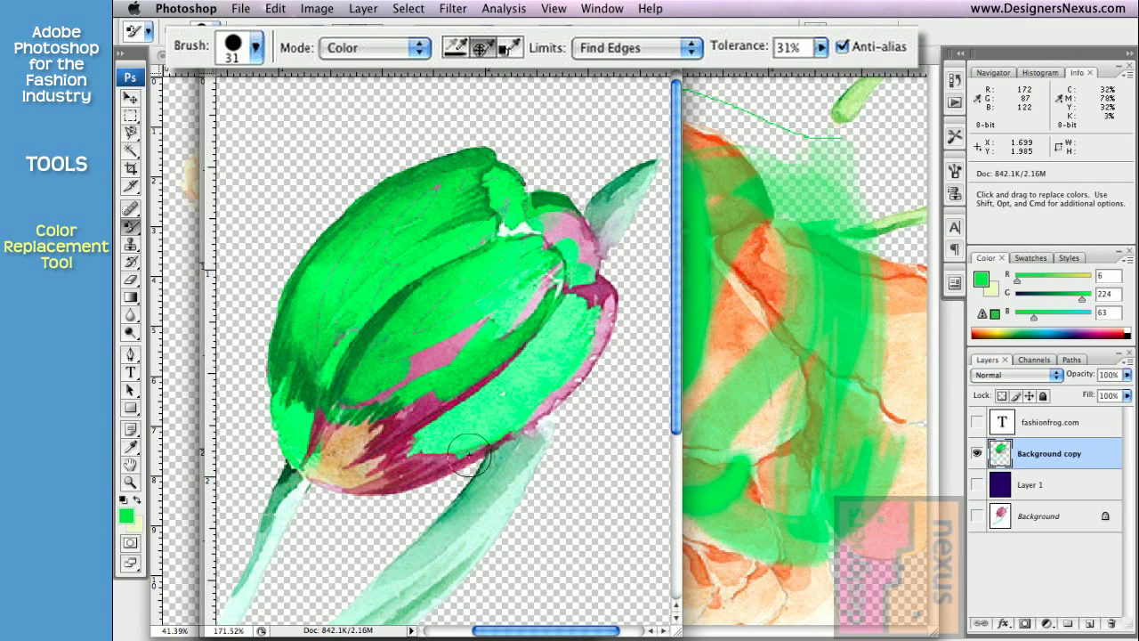
{"action": "left_click_drag", "start_coordinate": [468, 456], "coordinate": [544, 402]}
{"action": "left_click_drag", "start_coordinate": [614, 313], "coordinate": [625, 297]}
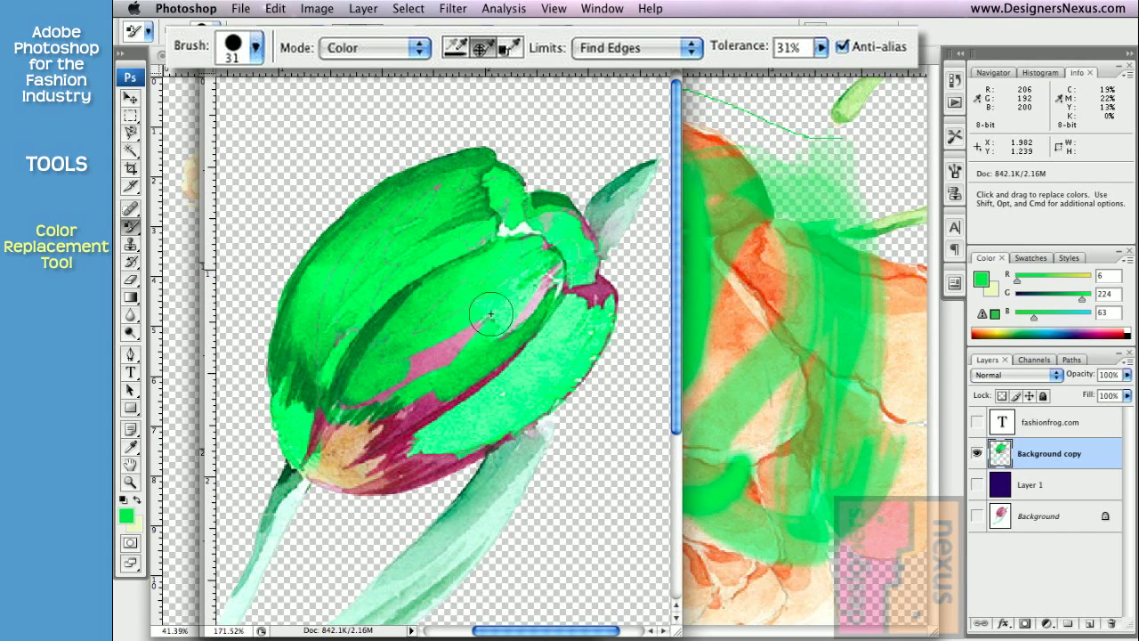
{"action": "left_click_drag", "start_coordinate": [481, 306], "coordinate": [492, 312]}
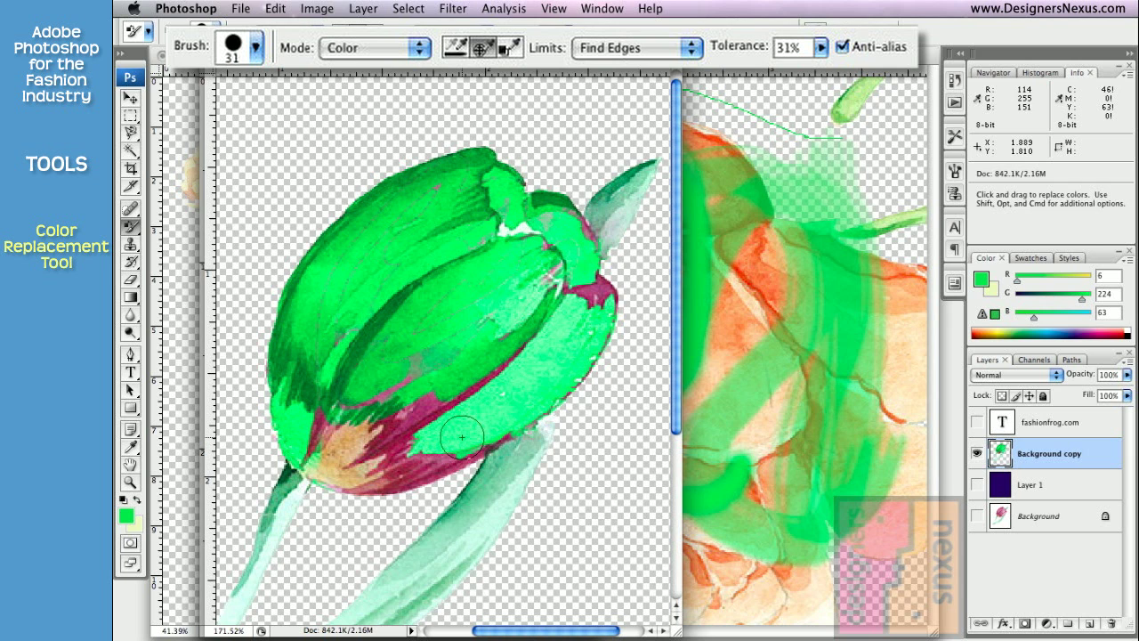
{"action": "mouse_move", "coordinate": [401, 434]}
{"action": "left_mouse_down"}
{"action": "mouse_move", "coordinate": [443, 412]}
{"action": "mouse_move", "coordinate": [404, 424]}
{"action": "mouse_move", "coordinate": [407, 411]}
{"action": "mouse_move", "coordinate": [498, 378]}
{"action": "left_mouse_up"}
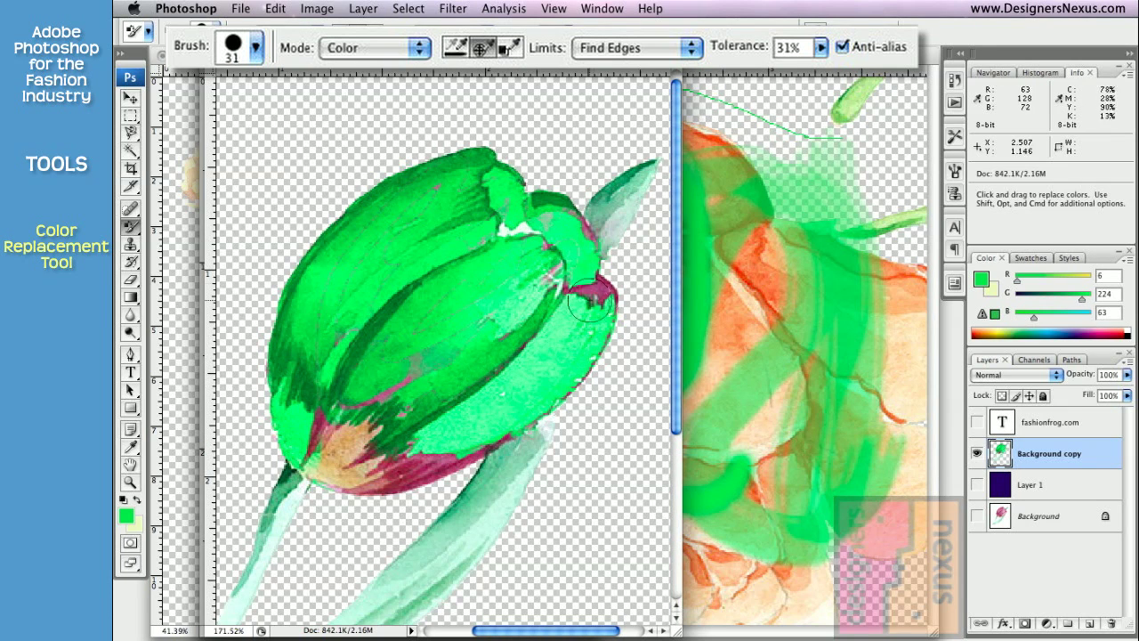
{"action": "mouse_move", "coordinate": [378, 389]}
{"action": "left_mouse_down"}
{"action": "mouse_move", "coordinate": [361, 440]}
{"action": "mouse_move", "coordinate": [329, 450]}
{"action": "mouse_move", "coordinate": [381, 453]}
{"action": "left_mouse_up"}
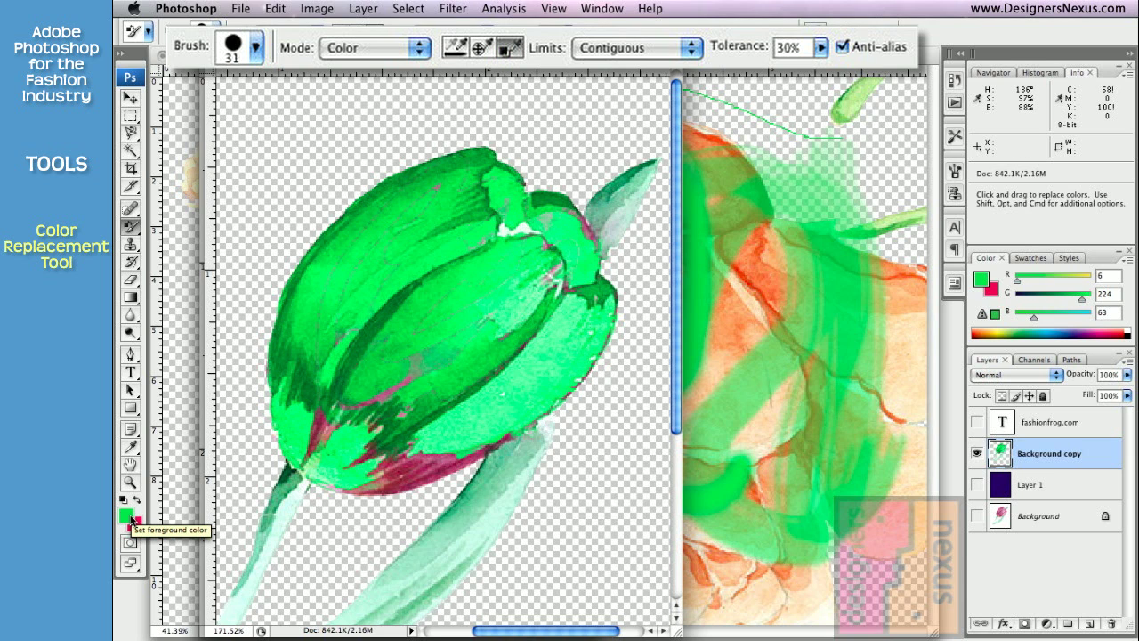
- Swap the foreground and background colors and recolor most of the green petals pink, raising the tolerance from 30% to 61%
{"action": "left_click", "coordinate": [137, 501]}
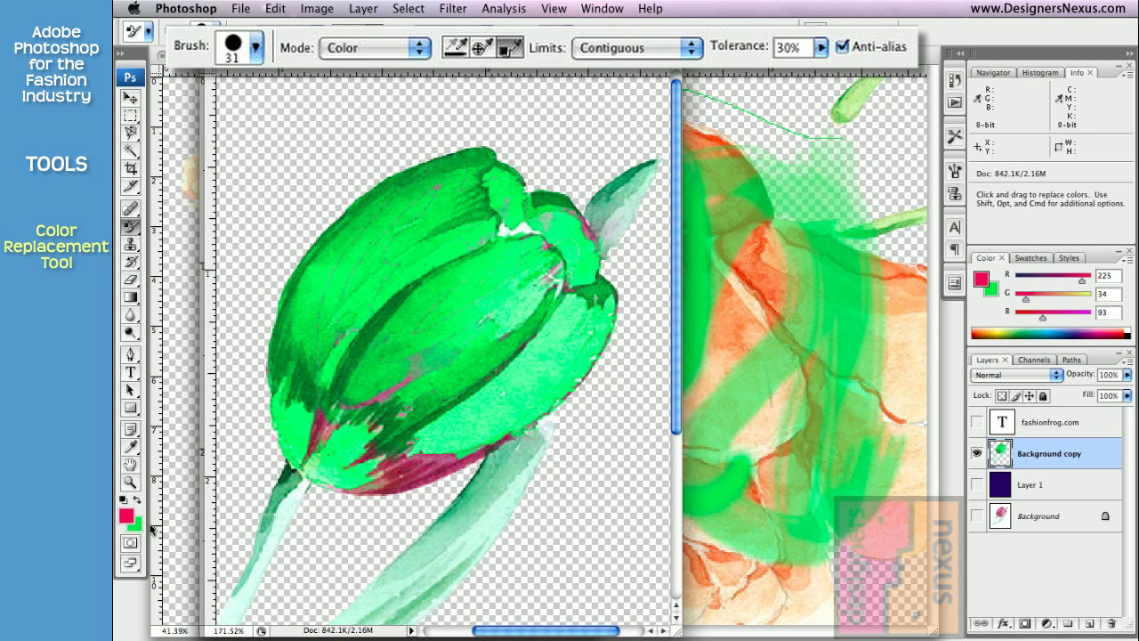
{"action": "mouse_move", "coordinate": [406, 239]}
{"action": "left_mouse_down"}
{"action": "mouse_move", "coordinate": [371, 263]}
{"action": "mouse_move", "coordinate": [327, 268]}
{"action": "mouse_move", "coordinate": [344, 235]}
{"action": "mouse_move", "coordinate": [327, 375]}
{"action": "mouse_move", "coordinate": [487, 241]}
{"action": "mouse_move", "coordinate": [462, 309]}
{"action": "mouse_move", "coordinate": [381, 436]}
{"action": "mouse_move", "coordinate": [502, 369]}
{"action": "left_mouse_up"}
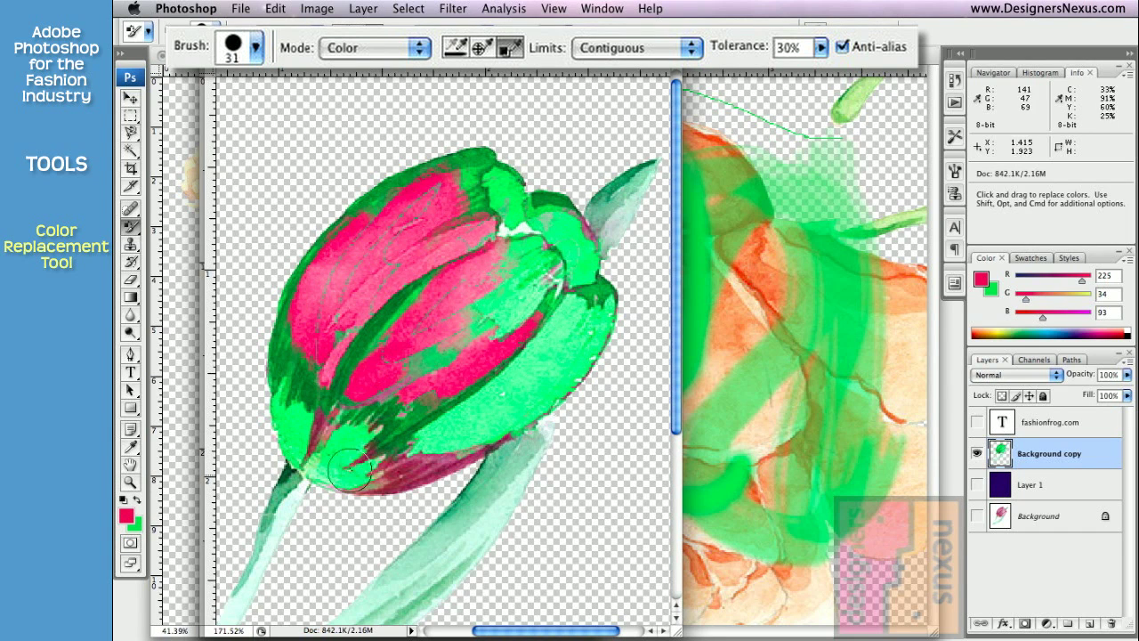
{"action": "left_click", "coordinate": [821, 47]}
{"action": "left_click_drag", "start_coordinate": [825, 74], "coordinate": [862, 76]}
{"action": "mouse_move", "coordinate": [580, 311]}
{"action": "left_mouse_down"}
{"action": "mouse_move", "coordinate": [512, 399]}
{"action": "mouse_move", "coordinate": [555, 331]}
{"action": "mouse_move", "coordinate": [429, 437]}
{"action": "left_mouse_up"}
{"action": "mouse_move", "coordinate": [558, 370]}
{"action": "left_mouse_down"}
{"action": "mouse_move", "coordinate": [591, 292]}
{"action": "mouse_move", "coordinate": [475, 166]}
{"action": "mouse_move", "coordinate": [339, 242]}
{"action": "mouse_move", "coordinate": [289, 360]}
{"action": "left_mouse_up"}
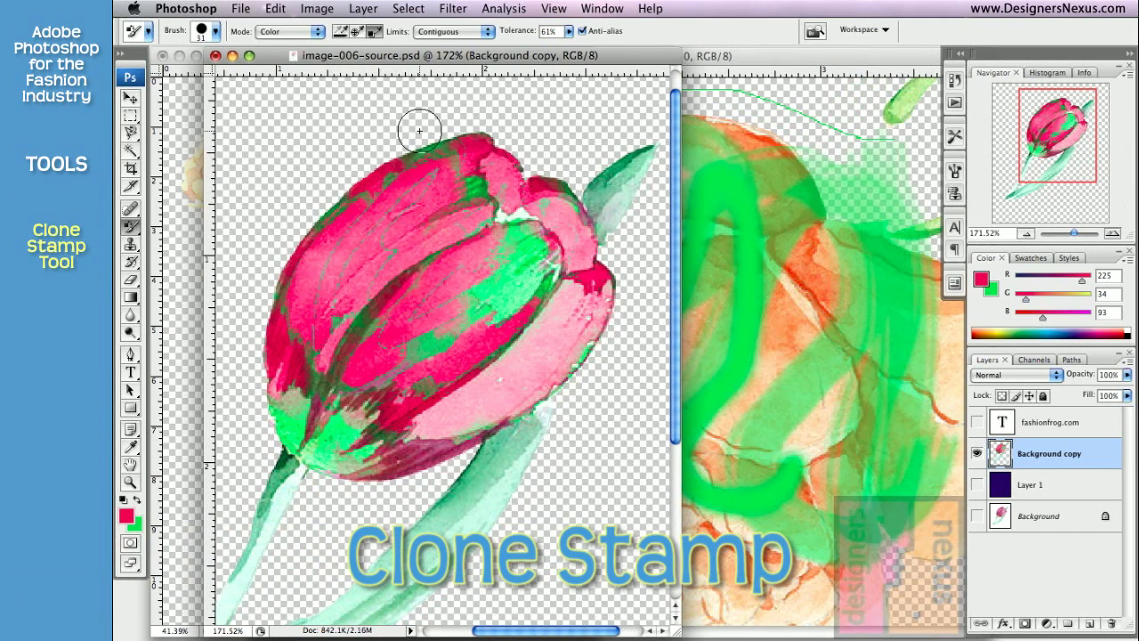
- Fit the tulip image on screen and clone the tulip bloom into the empty area beside the leaf with the Clone Stamp Tool
{"action": "left_click", "coordinate": [131, 252]}
{"action": "key", "text": "super+0"}
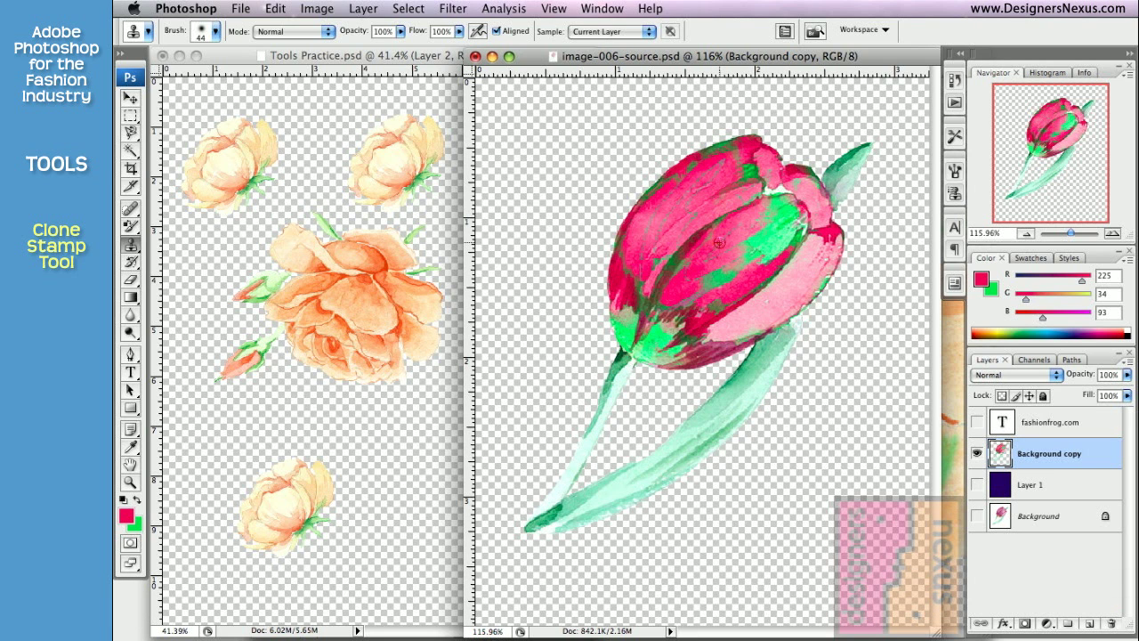
{"action": "mouse_move", "coordinate": [776, 512]}
{"action": "left_mouse_down"}
{"action": "mouse_move", "coordinate": [800, 498]}
{"action": "mouse_move", "coordinate": [793, 473]}
{"action": "mouse_move", "coordinate": [751, 518]}
{"action": "mouse_move", "coordinate": [776, 484]}
{"action": "mouse_move", "coordinate": [729, 473]}
{"action": "mouse_move", "coordinate": [717, 514]}
{"action": "mouse_move", "coordinate": [760, 513]}
{"action": "mouse_move", "coordinate": [760, 469]}
{"action": "mouse_move", "coordinate": [723, 520]}
{"action": "mouse_move", "coordinate": [749, 532]}
{"action": "mouse_move", "coordinate": [785, 500]}
{"action": "mouse_move", "coordinate": [771, 562]}
{"action": "mouse_move", "coordinate": [807, 486]}
{"action": "mouse_move", "coordinate": [805, 529]}
{"action": "mouse_move", "coordinate": [805, 458]}
{"action": "mouse_move", "coordinate": [784, 498]}
{"action": "mouse_move", "coordinate": [775, 432]}
{"action": "mouse_move", "coordinate": [731, 546]}
{"action": "mouse_move", "coordinate": [698, 534]}
{"action": "mouse_move", "coordinate": [791, 526]}
{"action": "mouse_move", "coordinate": [756, 569]}
{"action": "mouse_move", "coordinate": [804, 515]}
{"action": "mouse_move", "coordinate": [855, 521]}
{"action": "mouse_move", "coordinate": [825, 516]}
{"action": "mouse_move", "coordinate": [827, 459]}
{"action": "mouse_move", "coordinate": [801, 450]}
{"action": "left_mouse_up"}
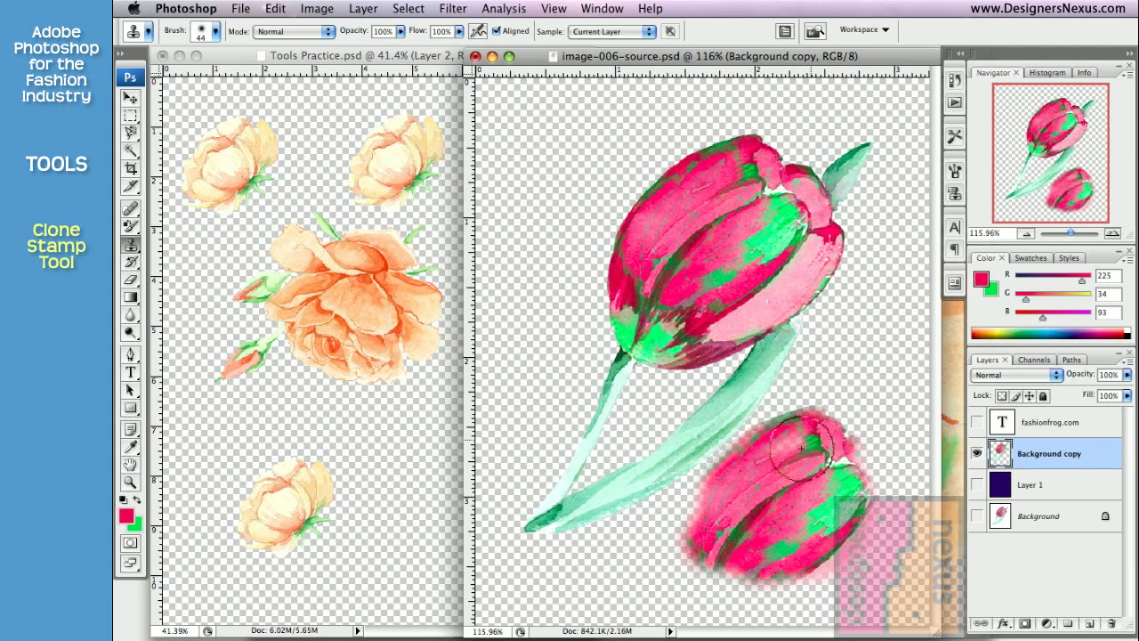
- Clone the tulip bloom into Tools Practice.psd on Layer 2, in the empty area below the large orange rose
{"action": "left_click", "coordinate": [374, 465]}
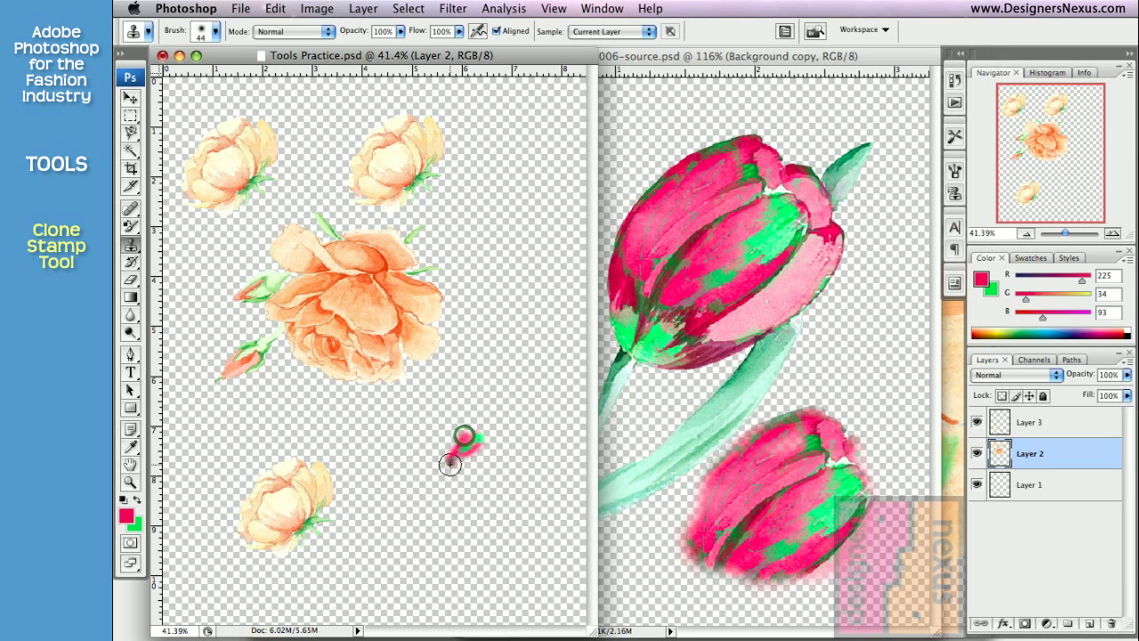
{"action": "mouse_move", "coordinate": [449, 464]}
{"action": "left_mouse_down"}
{"action": "mouse_move", "coordinate": [480, 429]}
{"action": "mouse_move", "coordinate": [435, 487]}
{"action": "mouse_move", "coordinate": [458, 461]}
{"action": "left_mouse_up"}
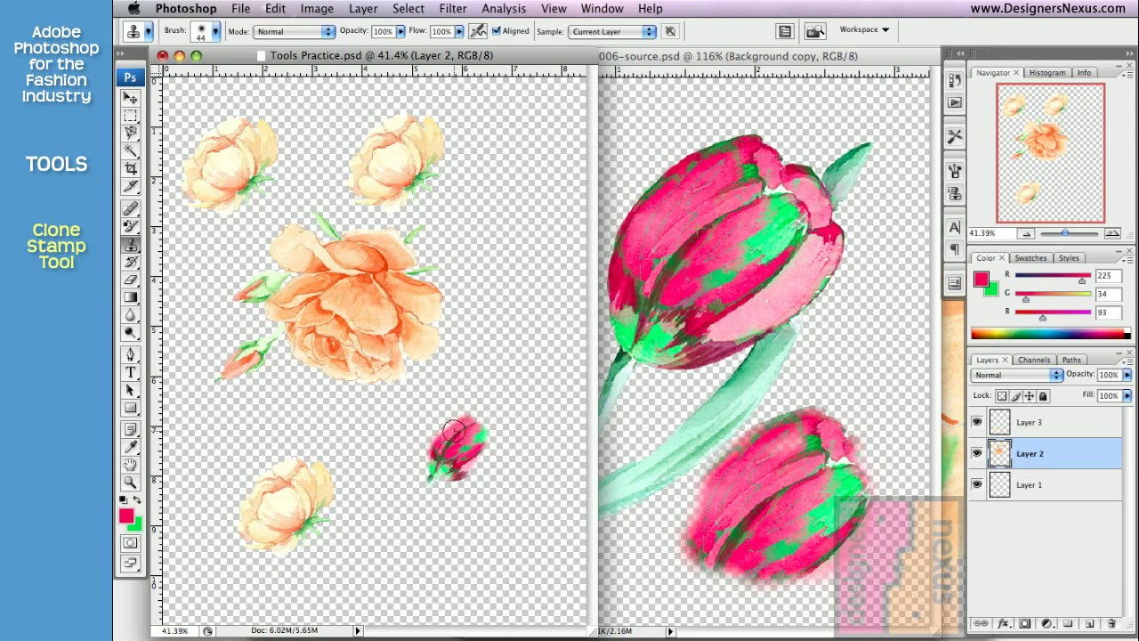
{"action": "left_click_drag", "start_coordinate": [465, 470], "coordinate": [487, 442]}
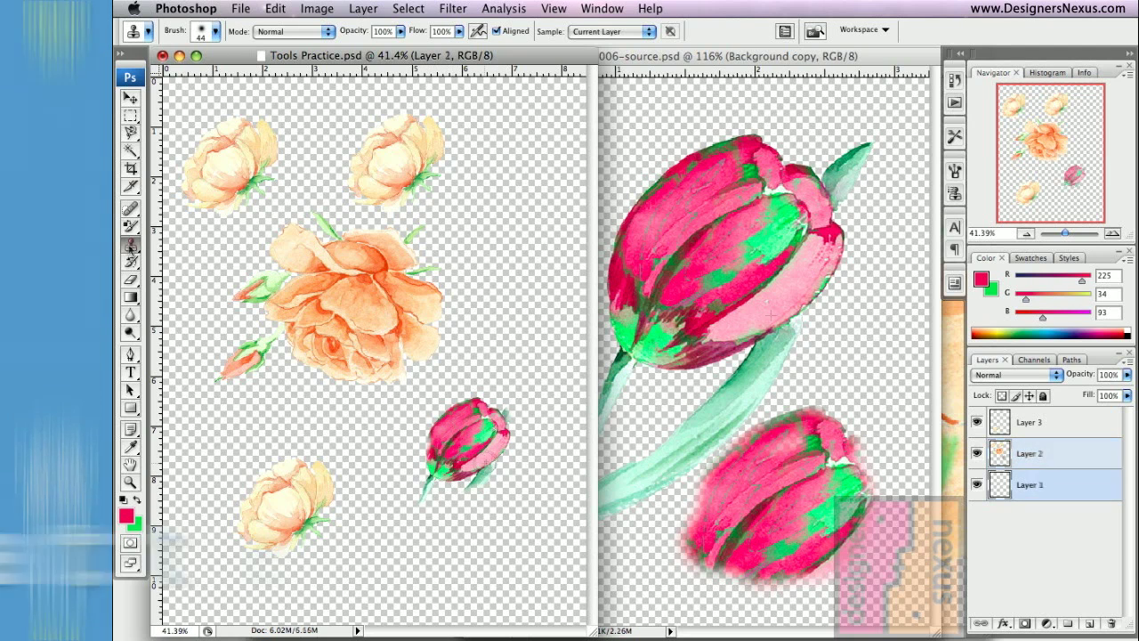
- Switch to the Pattern Stamp Tool and choose the green plaid pattern
{"action": "left_click", "coordinate": [131, 244]}
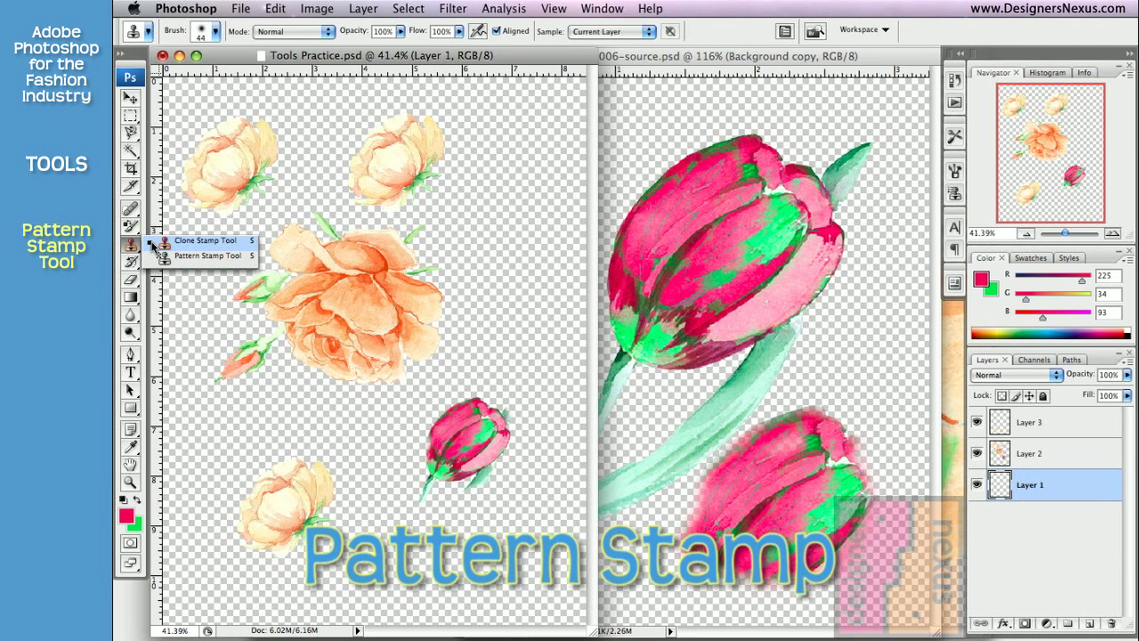
{"action": "left_click", "coordinate": [207, 255]}
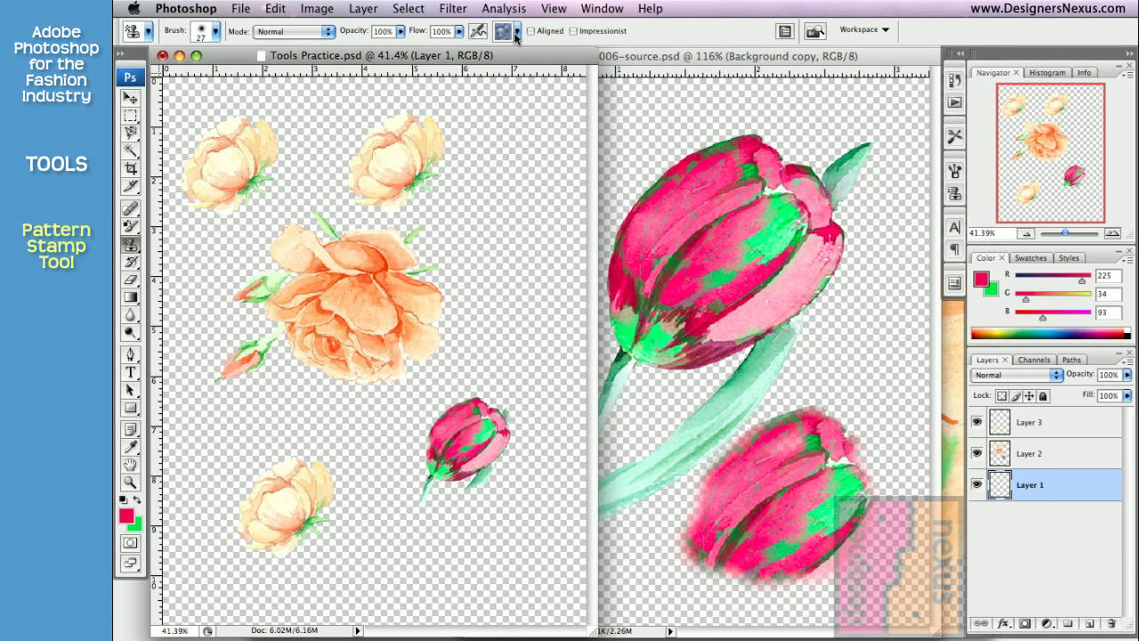
{"action": "left_click", "coordinate": [516, 34]}
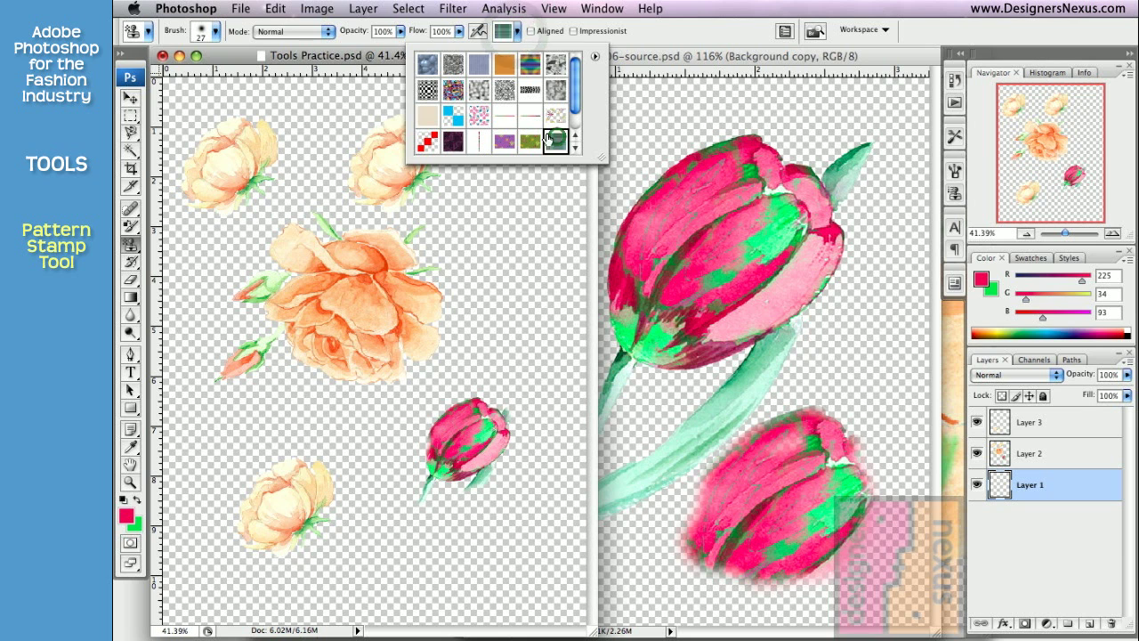
{"action": "double_click", "coordinate": [556, 139]}
{"action": "left_click", "coordinate": [258, 31]}
{"action": "left_click", "coordinate": [237, 31]}
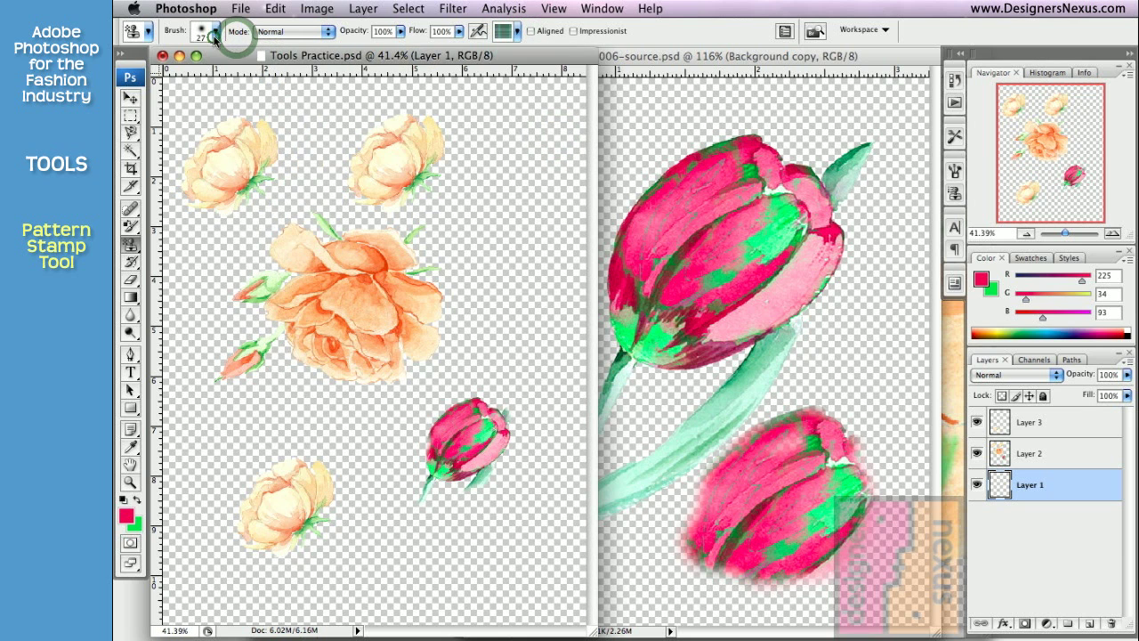
- Choose a hard round brush enlarged to 116 px and paint the plaid pattern around the upper flowers on Layer 1
{"action": "left_click", "coordinate": [215, 32]}
{"action": "left_click", "coordinate": [191, 235]}
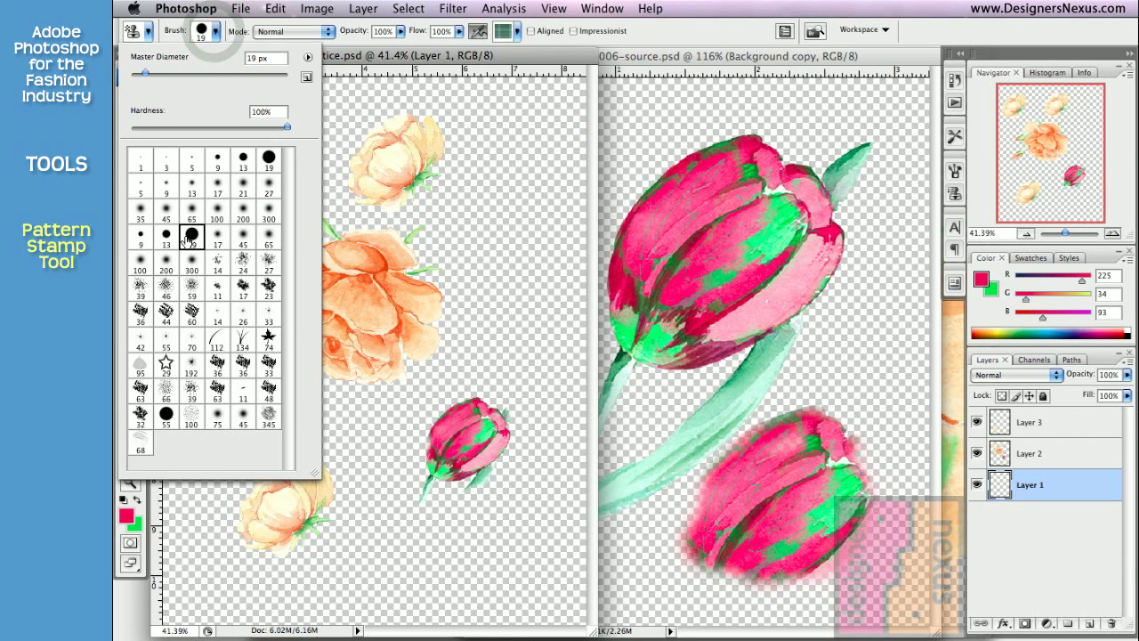
{"action": "left_click_drag", "start_coordinate": [145, 76], "coordinate": [212, 76]}
{"action": "left_click", "coordinate": [365, 57]}
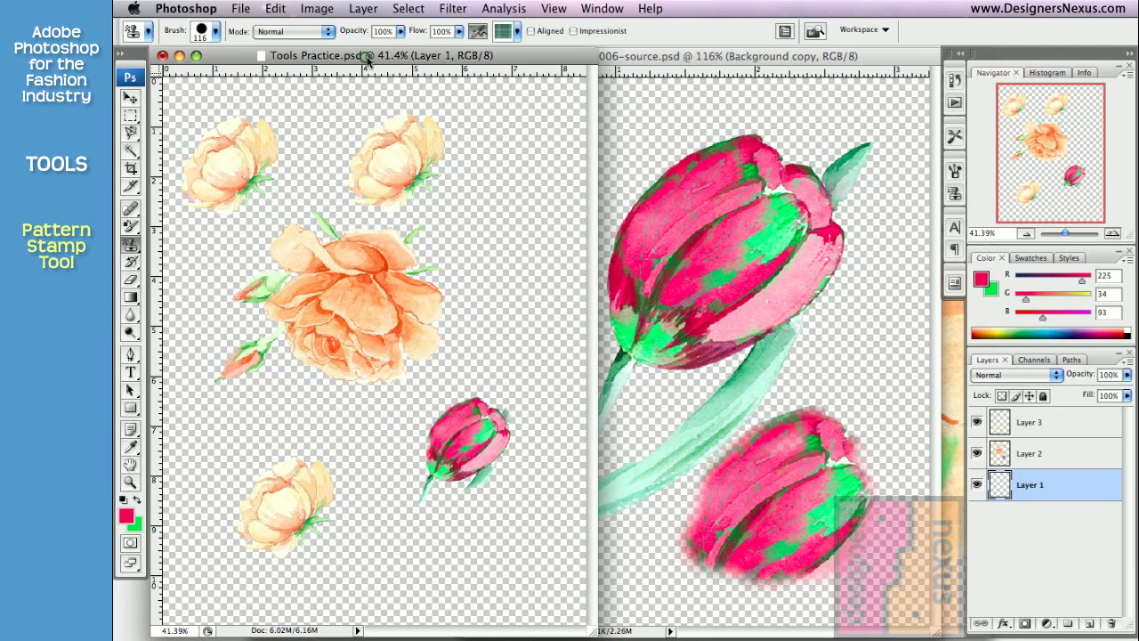
{"action": "mouse_move", "coordinate": [308, 148]}
{"action": "left_mouse_down"}
{"action": "mouse_move", "coordinate": [274, 178]}
{"action": "mouse_move", "coordinate": [267, 205]}
{"action": "mouse_move", "coordinate": [400, 231]}
{"action": "mouse_move", "coordinate": [454, 169]}
{"action": "mouse_move", "coordinate": [411, 111]}
{"action": "mouse_move", "coordinate": [408, 166]}
{"action": "mouse_move", "coordinate": [328, 120]}
{"action": "mouse_move", "coordinate": [401, 229]}
{"action": "mouse_move", "coordinate": [463, 123]}
{"action": "mouse_move", "coordinate": [551, 174]}
{"action": "mouse_move", "coordinate": [503, 233]}
{"action": "left_mouse_up"}
{"action": "mouse_move", "coordinate": [536, 349]}
{"action": "left_mouse_down"}
{"action": "mouse_move", "coordinate": [479, 350]}
{"action": "mouse_move", "coordinate": [511, 266]}
{"action": "mouse_move", "coordinate": [465, 259]}
{"action": "mouse_move", "coordinate": [474, 199]}
{"action": "mouse_move", "coordinate": [521, 220]}
{"action": "mouse_move", "coordinate": [520, 278]}
{"action": "mouse_move", "coordinate": [536, 214]}
{"action": "left_mouse_up"}
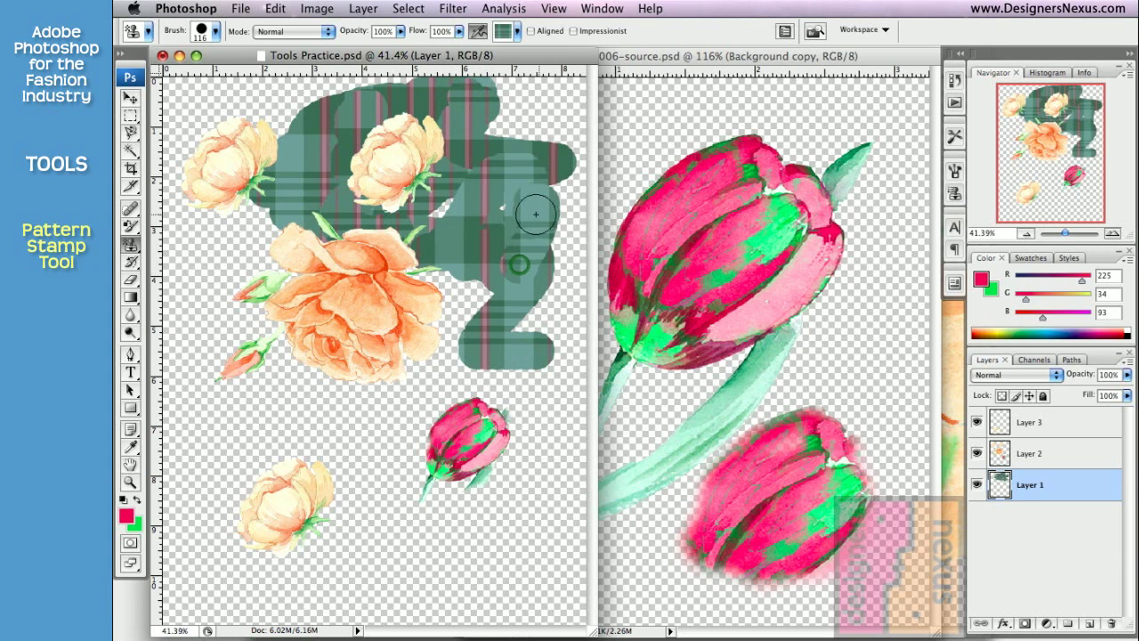
- Turn on Aligned and paint the plaid pattern behind the lower flowers on Layer 1
{"action": "left_click", "coordinate": [549, 32]}
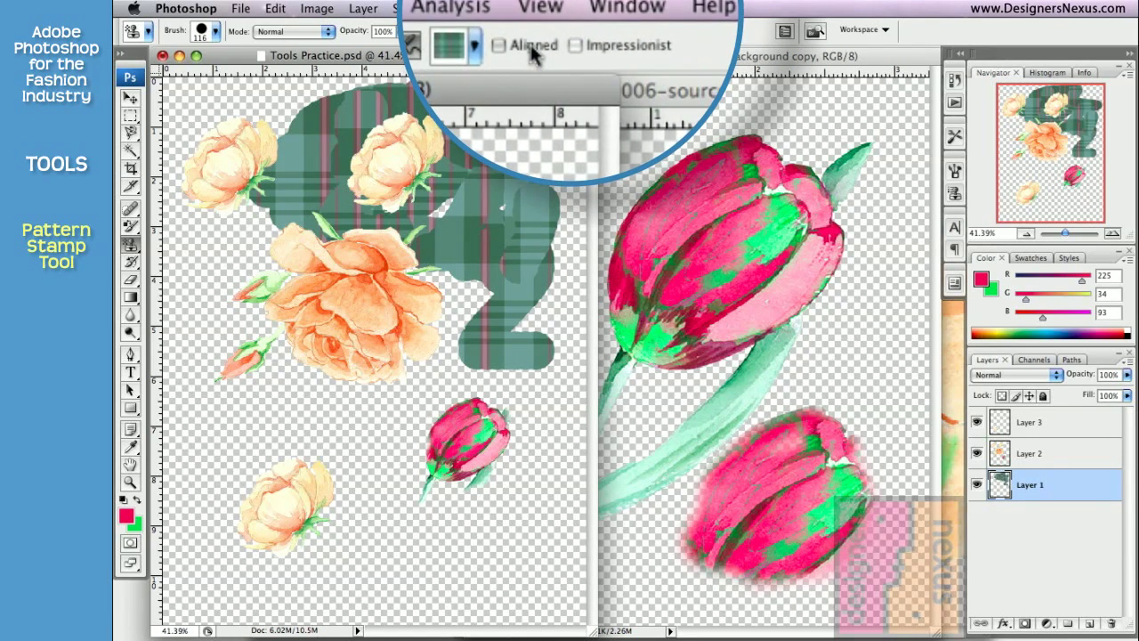
{"action": "mouse_move", "coordinate": [284, 530]}
{"action": "left_mouse_down"}
{"action": "mouse_move", "coordinate": [309, 478]}
{"action": "mouse_move", "coordinate": [277, 453]}
{"action": "mouse_move", "coordinate": [233, 463]}
{"action": "mouse_move", "coordinate": [222, 450]}
{"action": "mouse_move", "coordinate": [227, 467]}
{"action": "mouse_move", "coordinate": [207, 353]}
{"action": "mouse_move", "coordinate": [283, 406]}
{"action": "mouse_move", "coordinate": [283, 426]}
{"action": "mouse_move", "coordinate": [266, 371]}
{"action": "mouse_move", "coordinate": [257, 400]}
{"action": "mouse_move", "coordinate": [223, 422]}
{"action": "mouse_move", "coordinate": [213, 445]}
{"action": "mouse_move", "coordinate": [242, 496]}
{"action": "mouse_move", "coordinate": [303, 537]}
{"action": "mouse_move", "coordinate": [375, 545]}
{"action": "mouse_move", "coordinate": [338, 438]}
{"action": "mouse_move", "coordinate": [365, 395]}
{"action": "mouse_move", "coordinate": [334, 374]}
{"action": "mouse_move", "coordinate": [318, 384]}
{"action": "mouse_move", "coordinate": [396, 388]}
{"action": "mouse_move", "coordinate": [360, 481]}
{"action": "mouse_move", "coordinate": [364, 508]}
{"action": "mouse_move", "coordinate": [351, 508]}
{"action": "mouse_move", "coordinate": [384, 487]}
{"action": "mouse_move", "coordinate": [396, 451]}
{"action": "left_mouse_up"}
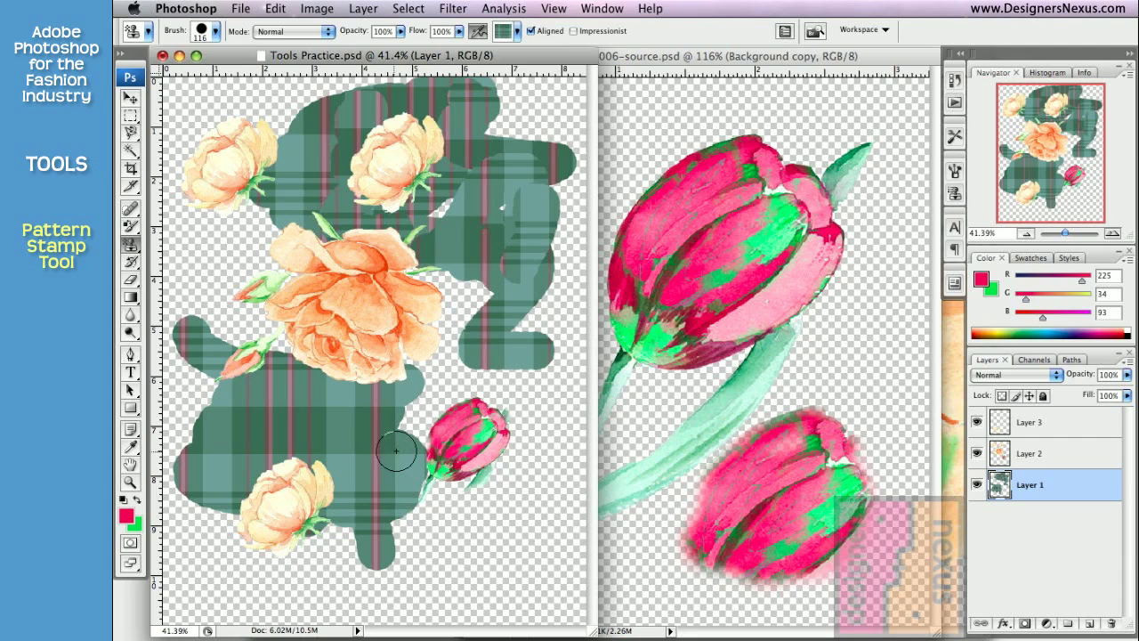
- Make Layer 2 active, set the Pattern Stamp opacity to 47%, and paint the plaid pattern over the large orange rose and its surroundings
{"action": "left_click", "coordinate": [1051, 455]}
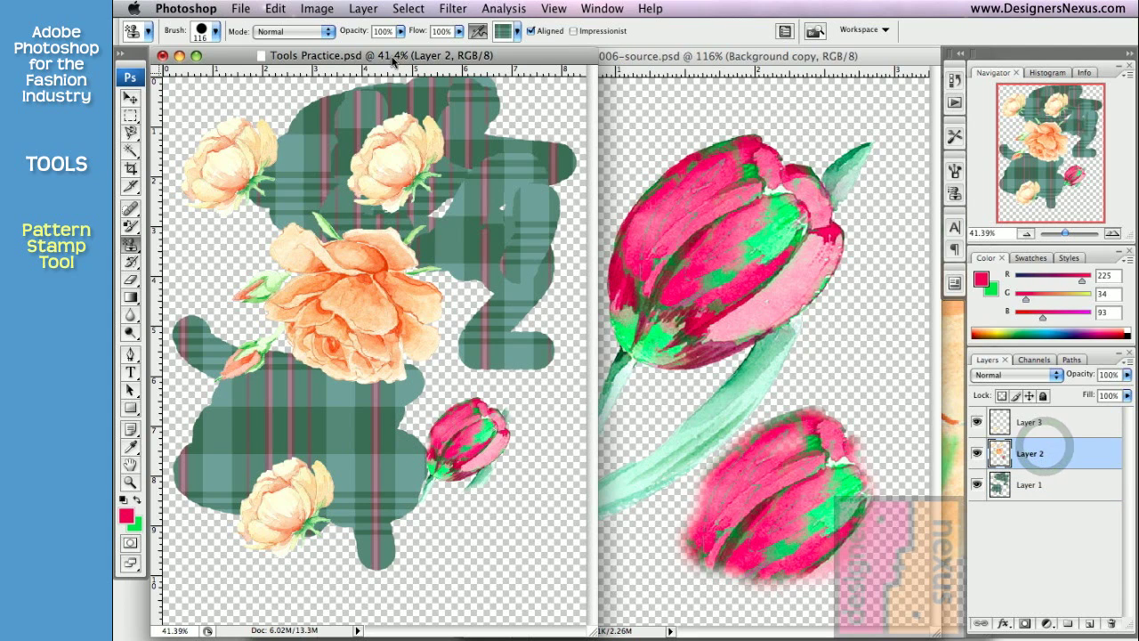
{"action": "left_click", "coordinate": [402, 32]}
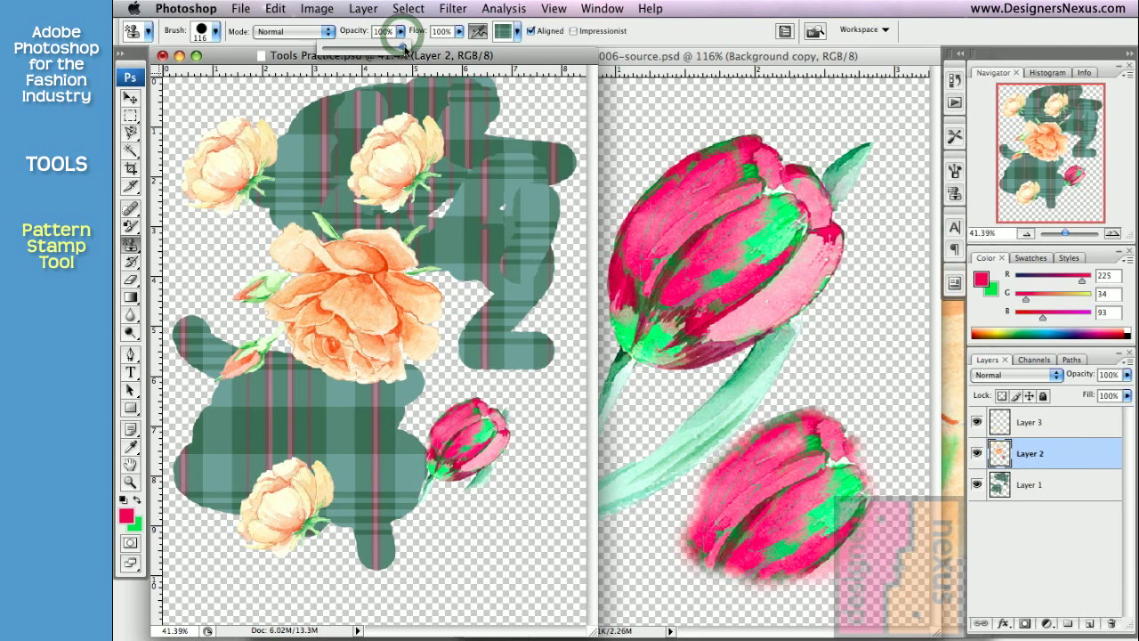
{"action": "left_click_drag", "start_coordinate": [404, 48], "coordinate": [360, 51]}
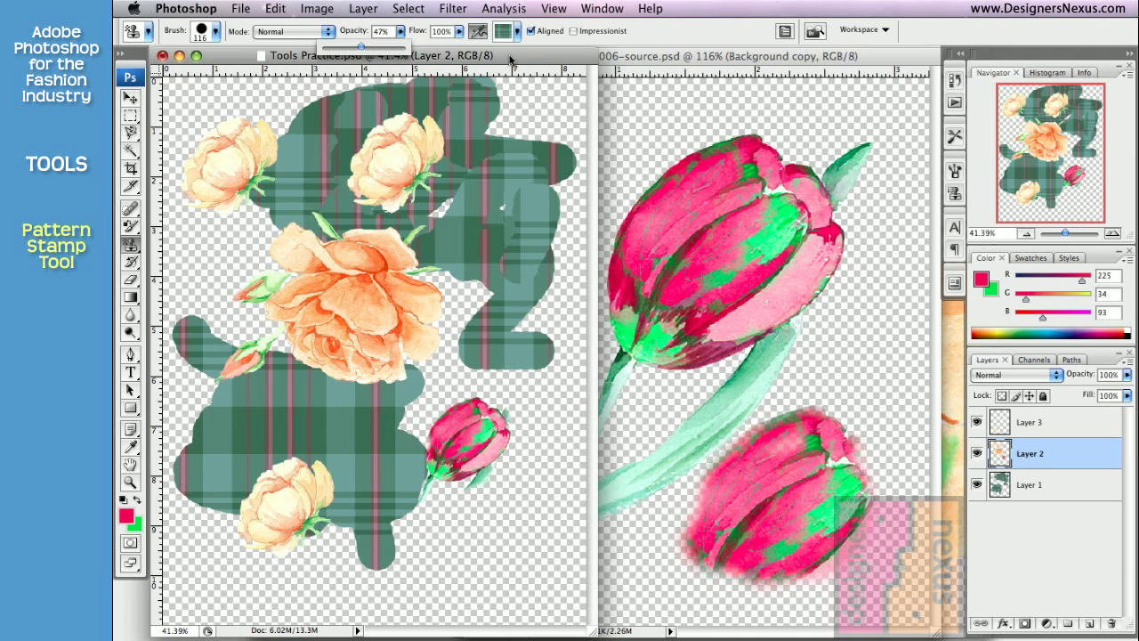
{"action": "left_click", "coordinate": [510, 55]}
{"action": "mouse_move", "coordinate": [372, 307]}
{"action": "left_mouse_down"}
{"action": "mouse_move", "coordinate": [283, 293]}
{"action": "mouse_move", "coordinate": [245, 271]}
{"action": "mouse_move", "coordinate": [283, 283]}
{"action": "mouse_move", "coordinate": [289, 338]}
{"action": "mouse_move", "coordinate": [400, 363]}
{"action": "mouse_move", "coordinate": [334, 254]}
{"action": "mouse_move", "coordinate": [325, 269]}
{"action": "mouse_move", "coordinate": [396, 236]}
{"action": "mouse_move", "coordinate": [372, 320]}
{"action": "mouse_move", "coordinate": [461, 314]}
{"action": "mouse_move", "coordinate": [375, 314]}
{"action": "mouse_move", "coordinate": [365, 172]}
{"action": "mouse_move", "coordinate": [388, 206]}
{"action": "mouse_move", "coordinate": [418, 124]}
{"action": "mouse_move", "coordinate": [325, 187]}
{"action": "mouse_move", "coordinate": [295, 152]}
{"action": "mouse_move", "coordinate": [197, 153]}
{"action": "mouse_move", "coordinate": [274, 389]}
{"action": "mouse_move", "coordinate": [193, 334]}
{"action": "mouse_move", "coordinate": [218, 380]}
{"action": "mouse_move", "coordinate": [303, 369]}
{"action": "left_mouse_up"}
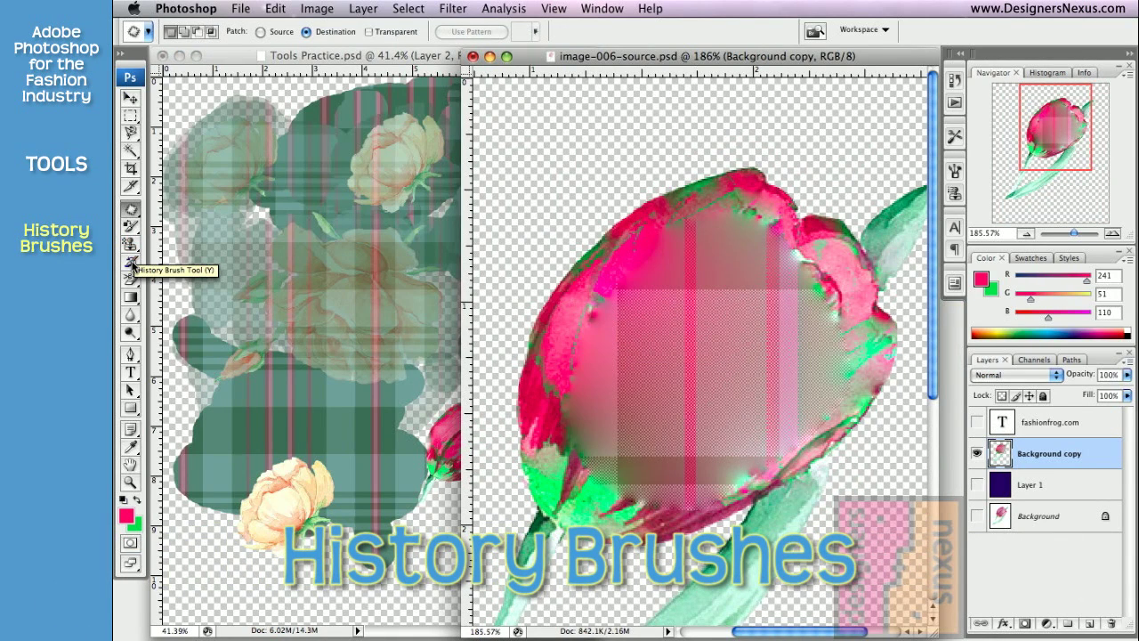
- Switch to the History Brush Tool and try to paint on the patched tulip in image-006-source.psd
{"action": "left_click", "coordinate": [131, 263]}
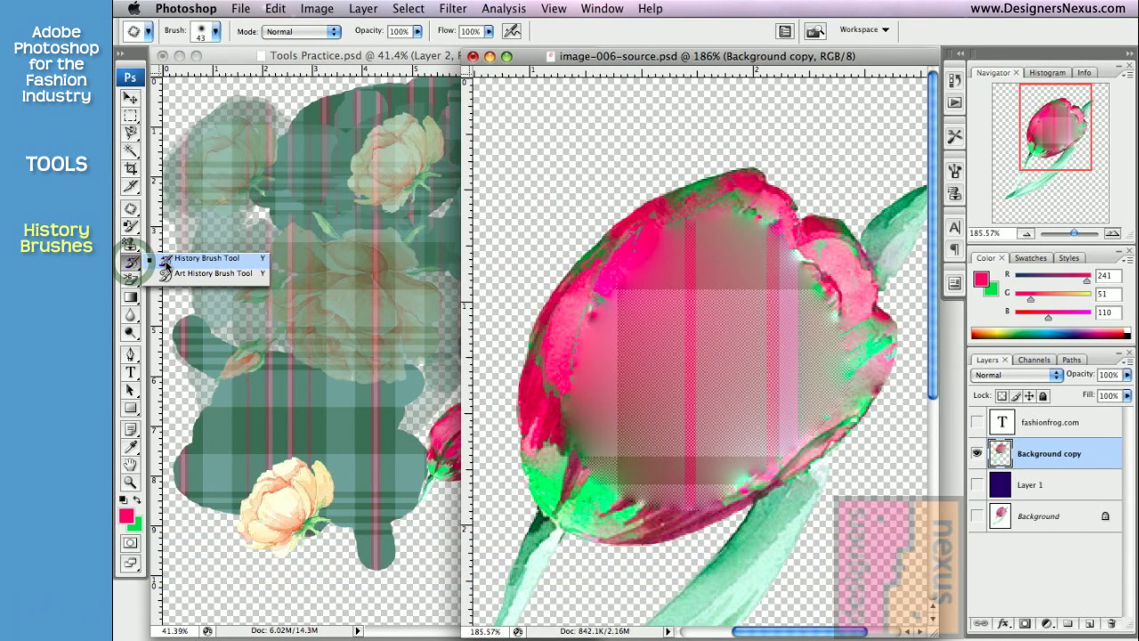
{"action": "left_click", "coordinate": [187, 255]}
{"action": "left_click", "coordinate": [677, 254]}
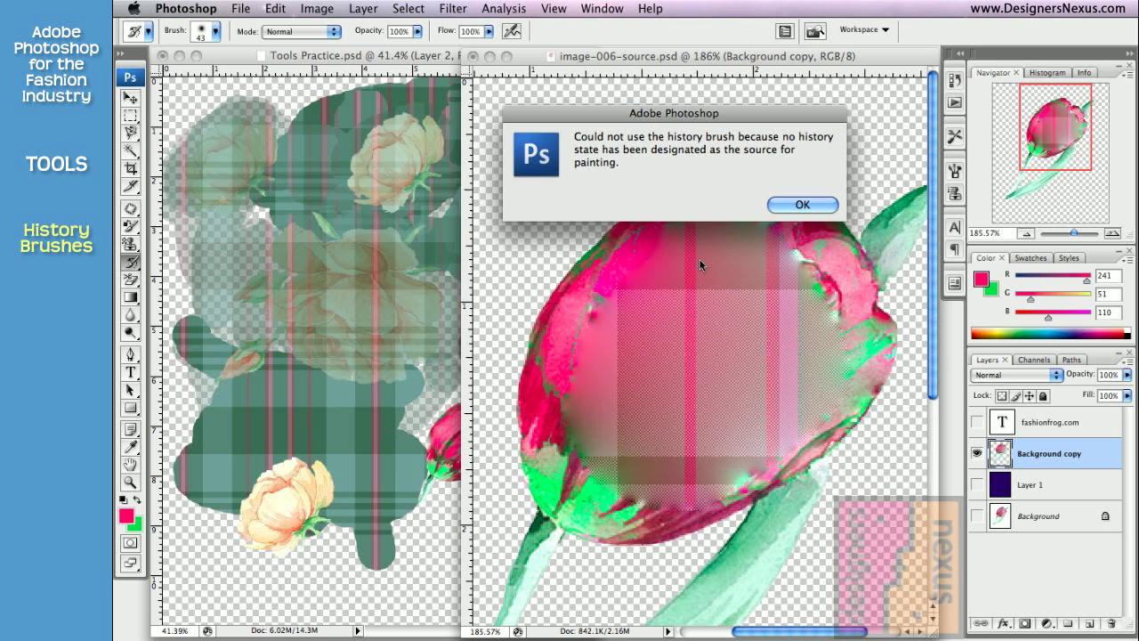
{"action": "left_click", "coordinate": [800, 205]}
- Designate the Color Replacement Tool history state just before the first Healing Brush as the History Brush source
{"action": "left_click", "coordinate": [956, 54]}
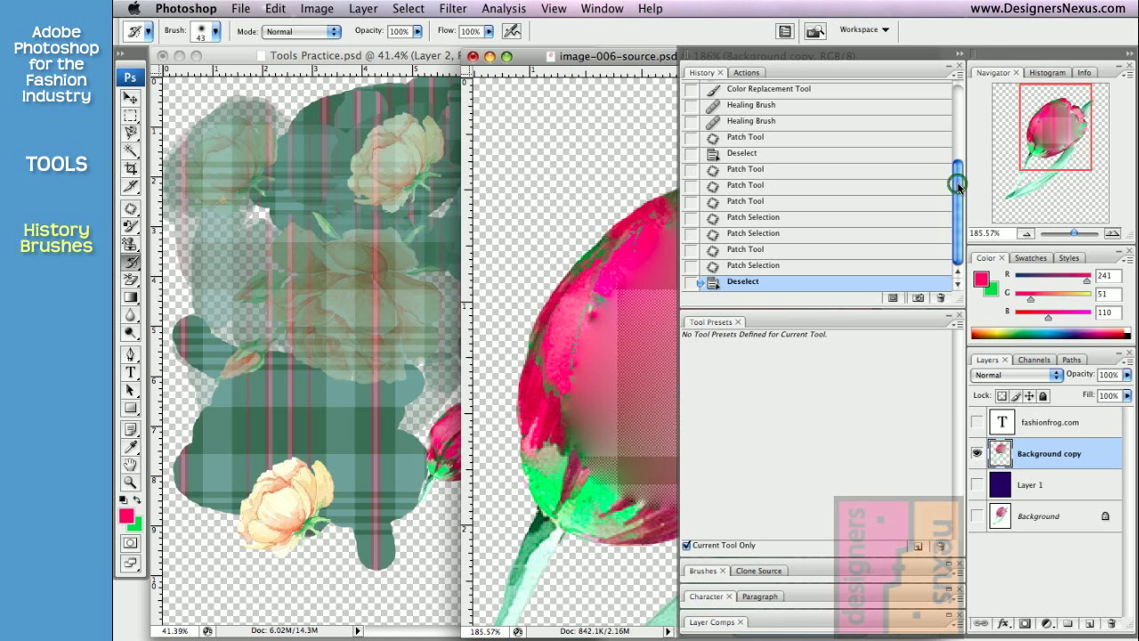
{"action": "left_click_drag", "start_coordinate": [959, 187], "coordinate": [959, 212]}
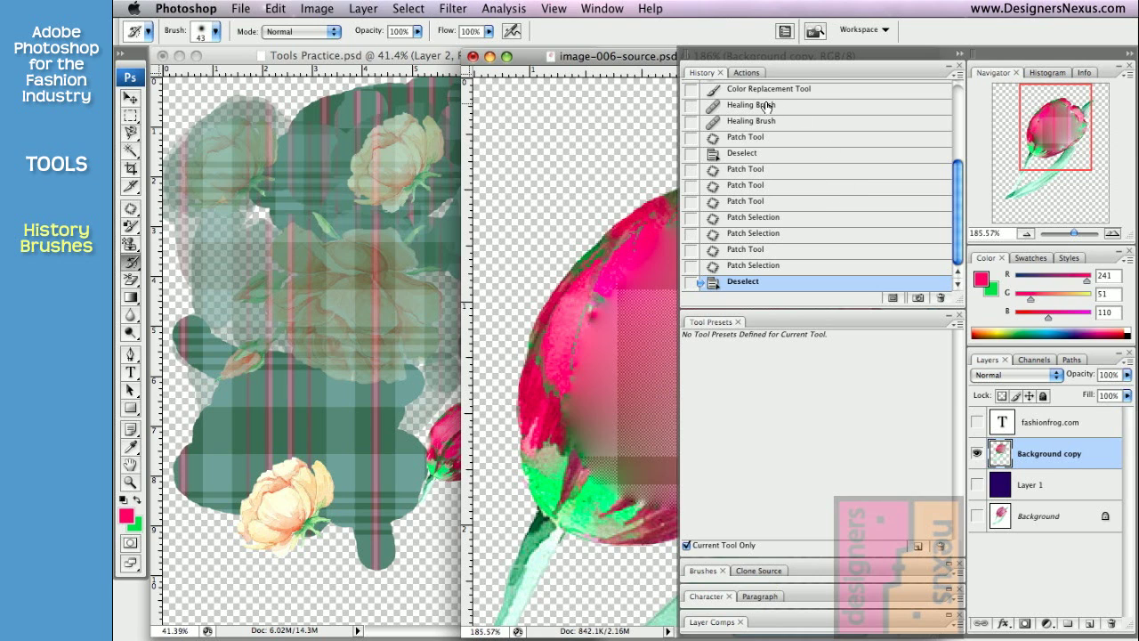
{"action": "left_click", "coordinate": [692, 94]}
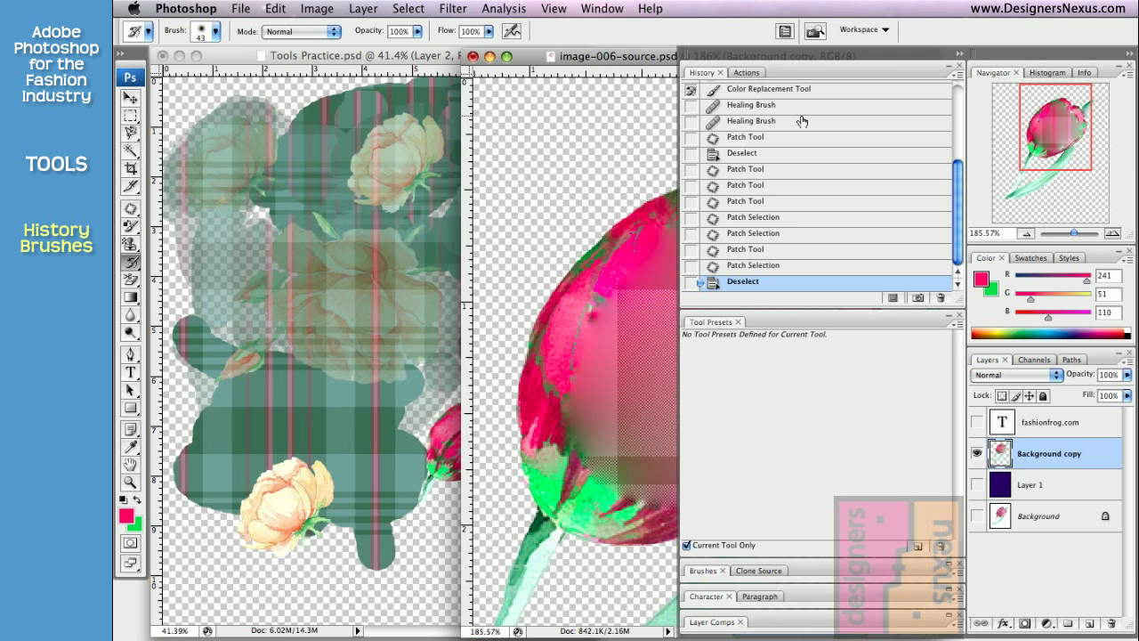
- Collapse the panel dock and paint with the History Brush over the patched area to restore the original tulip petals
{"action": "left_click", "coordinate": [957, 54]}
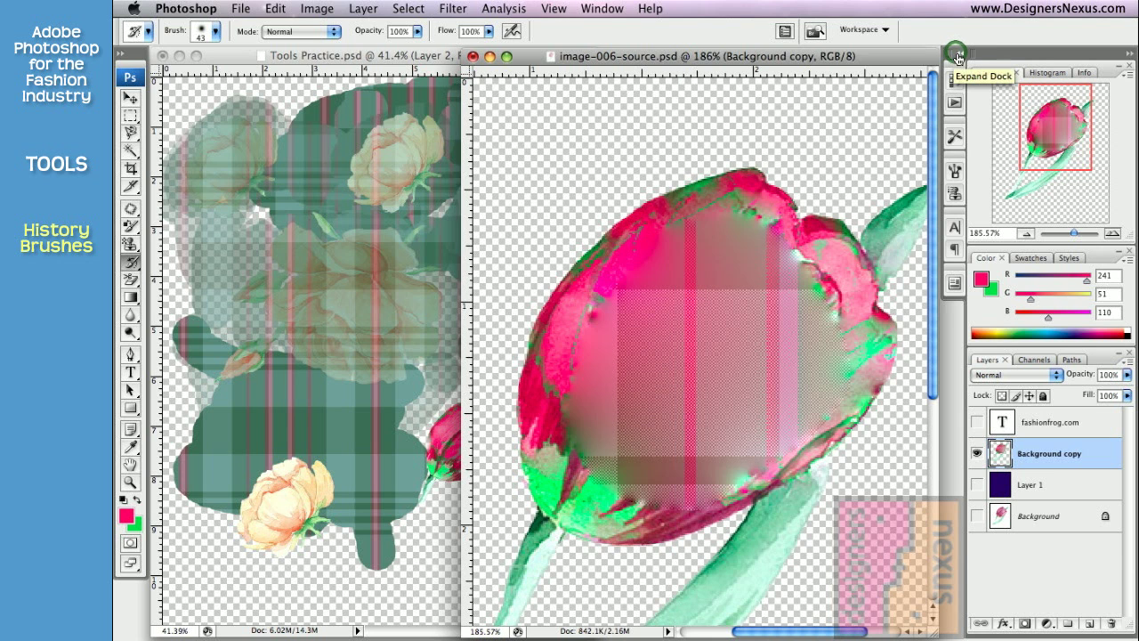
{"action": "left_click", "coordinate": [721, 231]}
{"action": "mouse_move", "coordinate": [654, 269]}
{"action": "left_mouse_down"}
{"action": "mouse_move", "coordinate": [566, 359]}
{"action": "mouse_move", "coordinate": [559, 408]}
{"action": "mouse_move", "coordinate": [581, 429]}
{"action": "mouse_move", "coordinate": [663, 320]}
{"action": "mouse_move", "coordinate": [710, 278]}
{"action": "mouse_move", "coordinate": [763, 248]}
{"action": "mouse_move", "coordinate": [766, 261]}
{"action": "mouse_move", "coordinate": [646, 360]}
{"action": "mouse_move", "coordinate": [599, 418]}
{"action": "mouse_move", "coordinate": [589, 454]}
{"action": "mouse_move", "coordinate": [624, 443]}
{"action": "mouse_move", "coordinate": [743, 295]}
{"action": "mouse_move", "coordinate": [812, 269]}
{"action": "mouse_move", "coordinate": [645, 369]}
{"action": "mouse_move", "coordinate": [604, 415]}
{"action": "mouse_move", "coordinate": [595, 452]}
{"action": "mouse_move", "coordinate": [631, 464]}
{"action": "mouse_move", "coordinate": [750, 345]}
{"action": "mouse_move", "coordinate": [799, 318]}
{"action": "mouse_move", "coordinate": [851, 305]}
{"action": "mouse_move", "coordinate": [856, 316]}
{"action": "mouse_move", "coordinate": [629, 446]}
{"action": "mouse_move", "coordinate": [618, 520]}
{"action": "mouse_move", "coordinate": [820, 329]}
{"action": "mouse_move", "coordinate": [857, 342]}
{"action": "mouse_move", "coordinate": [789, 420]}
{"action": "mouse_move", "coordinate": [668, 494]}
{"action": "mouse_move", "coordinate": [677, 510]}
{"action": "mouse_move", "coordinate": [859, 390]}
{"action": "mouse_move", "coordinate": [846, 269]}
{"action": "mouse_move", "coordinate": [704, 262]}
{"action": "mouse_move", "coordinate": [708, 380]}
{"action": "mouse_move", "coordinate": [803, 254]}
{"action": "mouse_move", "coordinate": [730, 204]}
{"action": "left_mouse_up"}
- Paint over the tulip with the 17 px Art History Brush, using the Tight Short style and the Tight Curl style
{"action": "left_click_drag", "start_coordinate": [138, 258], "coordinate": [178, 275]}
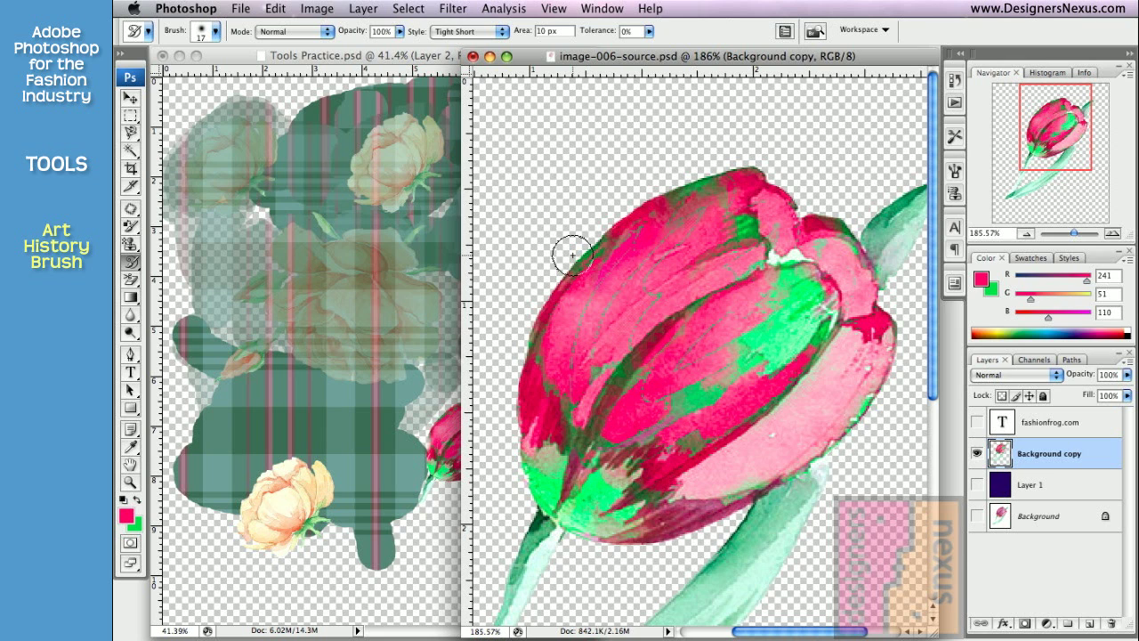
{"action": "mouse_move", "coordinate": [707, 224]}
{"action": "left_mouse_down"}
{"action": "mouse_move", "coordinate": [673, 274]}
{"action": "mouse_move", "coordinate": [686, 301]}
{"action": "mouse_move", "coordinate": [757, 253]}
{"action": "mouse_move", "coordinate": [780, 257]}
{"action": "mouse_move", "coordinate": [614, 378]}
{"action": "mouse_move", "coordinate": [576, 457]}
{"action": "mouse_move", "coordinate": [590, 483]}
{"action": "mouse_move", "coordinate": [699, 444]}
{"action": "mouse_move", "coordinate": [828, 317]}
{"action": "mouse_move", "coordinate": [709, 472]}
{"action": "mouse_move", "coordinate": [617, 500]}
{"action": "mouse_move", "coordinate": [855, 337]}
{"action": "left_mouse_up"}
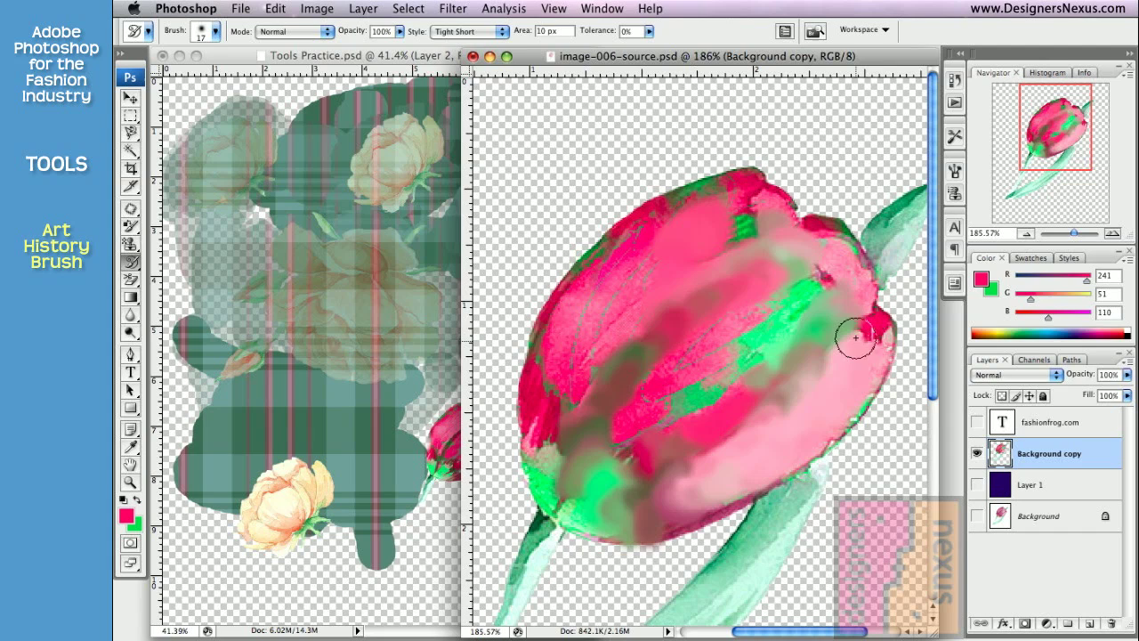
{"action": "left_click", "coordinate": [503, 31]}
{"action": "left_click", "coordinate": [486, 93]}
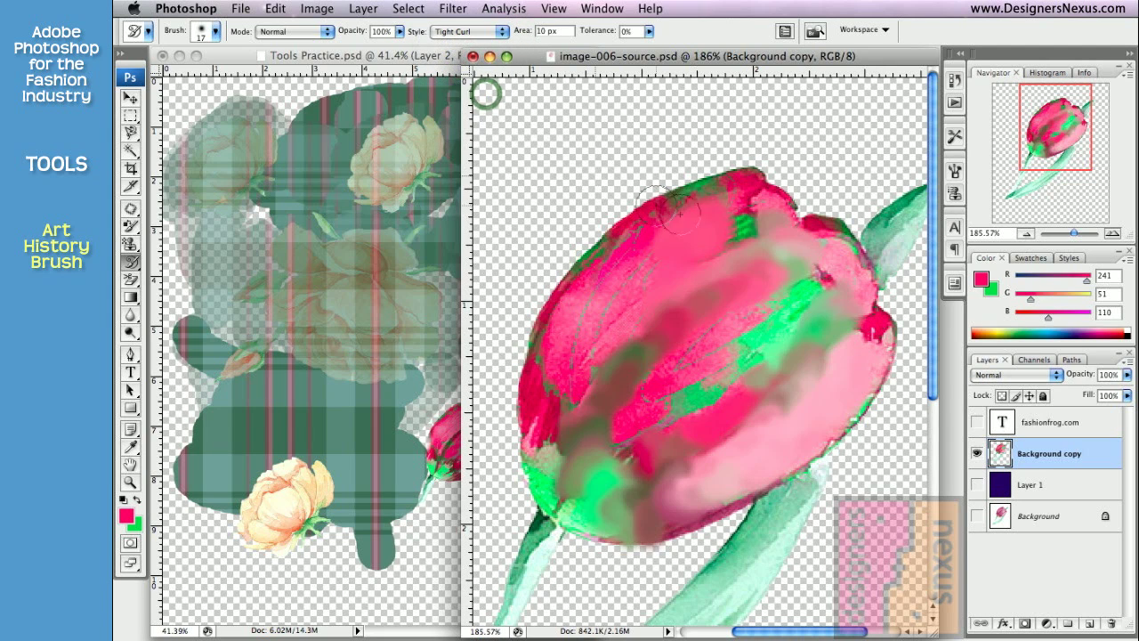
{"action": "left_click_drag", "start_coordinate": [677, 160], "coordinate": [737, 198]}
{"action": "mouse_move", "coordinate": [647, 235]}
{"action": "left_mouse_down"}
{"action": "mouse_move", "coordinate": [580, 377]}
{"action": "mouse_move", "coordinate": [587, 432]}
{"action": "mouse_move", "coordinate": [607, 455]}
{"action": "mouse_move", "coordinate": [671, 478]}
{"action": "mouse_move", "coordinate": [781, 469]}
{"action": "mouse_move", "coordinate": [888, 436]}
{"action": "mouse_move", "coordinate": [878, 243]}
{"action": "mouse_move", "coordinate": [856, 184]}
{"action": "left_mouse_up"}
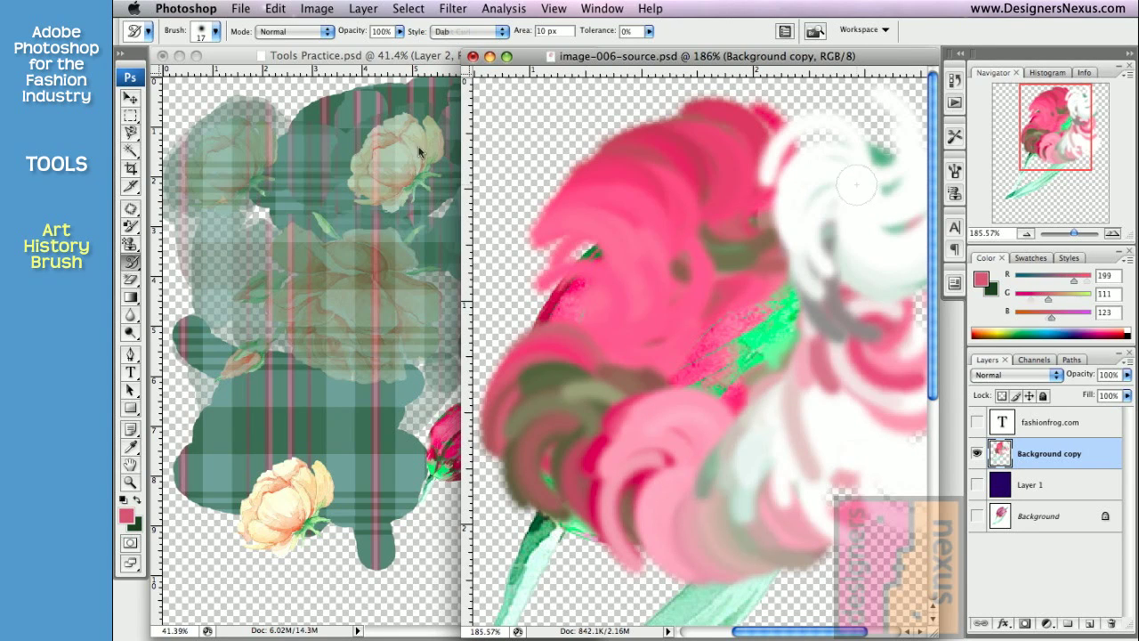
- Switch back to the History Brush Tool with a 29 px star brush and paint star-shaped strokes to restore the tulip
{"action": "left_click_drag", "start_coordinate": [130, 265], "coordinate": [186, 254]}
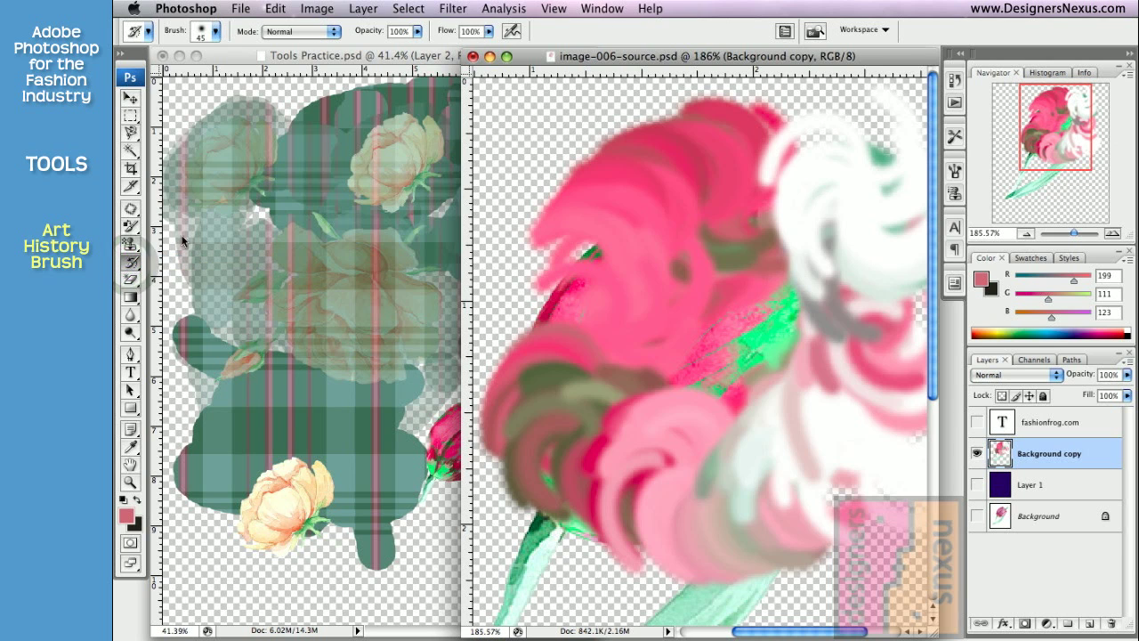
{"action": "left_click", "coordinate": [214, 33]}
{"action": "left_click", "coordinate": [169, 363]}
{"action": "key", "text": "Return"}
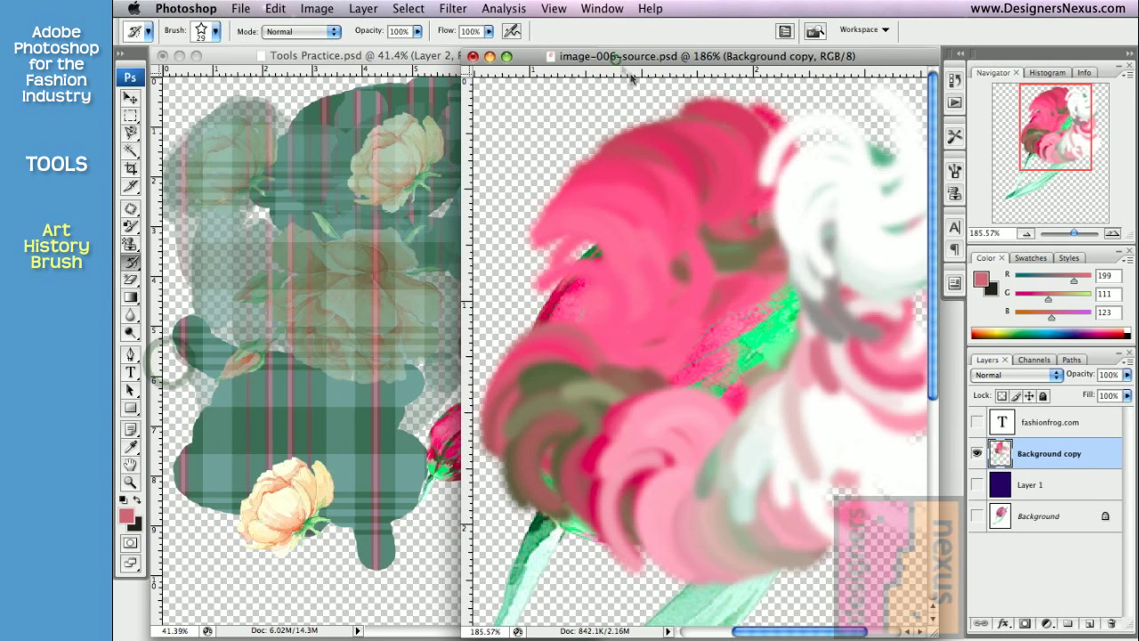
{"action": "mouse_move", "coordinate": [641, 116]}
{"action": "left_mouse_down"}
{"action": "mouse_move", "coordinate": [552, 240]}
{"action": "mouse_move", "coordinate": [840, 254]}
{"action": "mouse_move", "coordinate": [764, 360]}
{"action": "mouse_move", "coordinate": [837, 467]}
{"action": "mouse_move", "coordinate": [810, 539]}
{"action": "mouse_move", "coordinate": [614, 453]}
{"action": "mouse_move", "coordinate": [511, 390]}
{"action": "mouse_move", "coordinate": [703, 418]}
{"action": "mouse_move", "coordinate": [801, 356]}
{"action": "mouse_move", "coordinate": [893, 220]}
{"action": "left_mouse_up"}
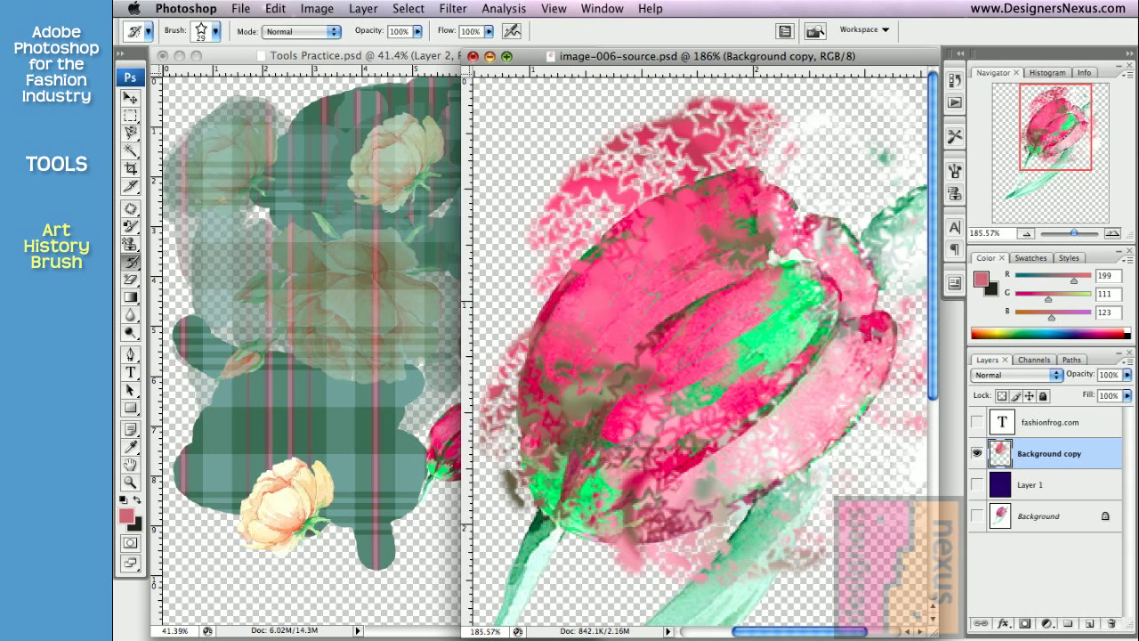
- Close image-006-source.psd without saving the changes
{"action": "left_click", "coordinate": [472, 56]}
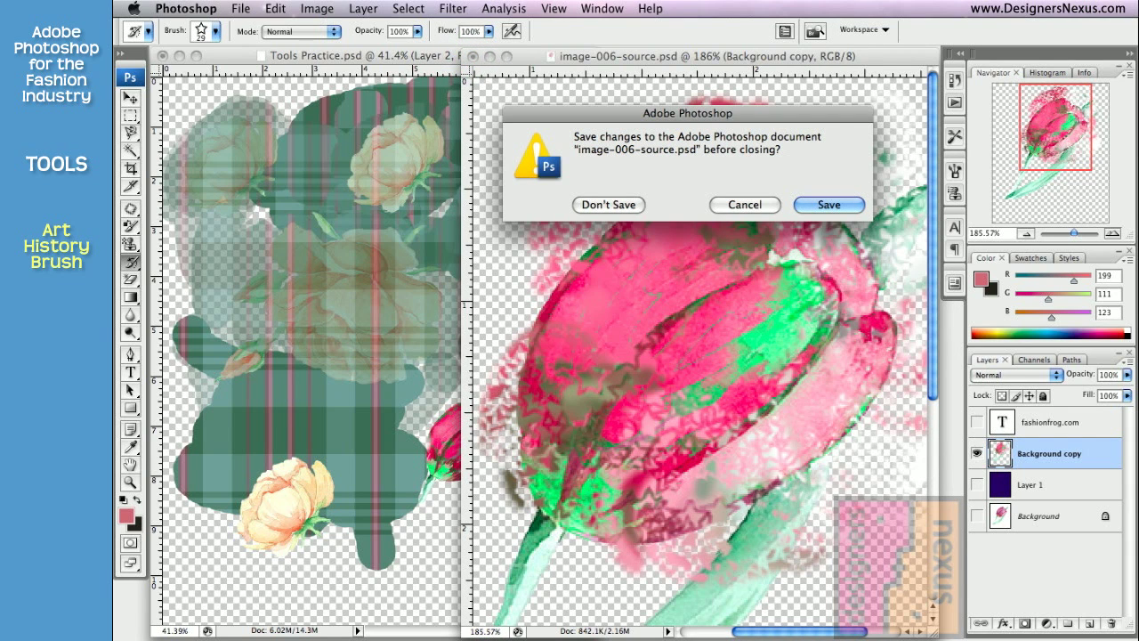
{"action": "left_click", "coordinate": [745, 204]}
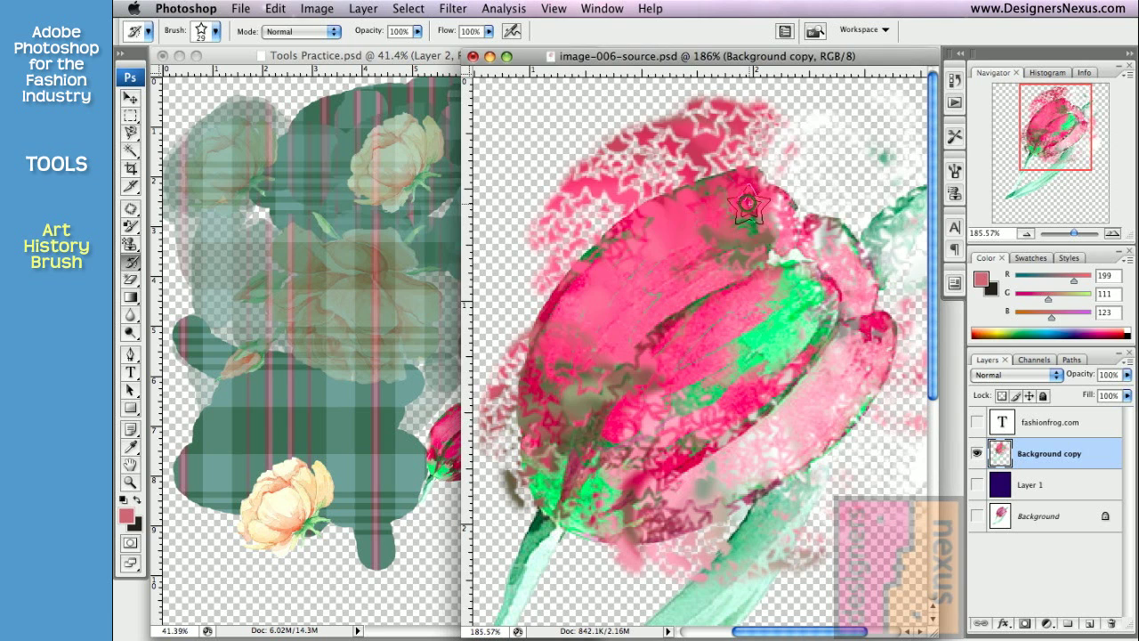
{"action": "left_click_drag", "start_coordinate": [747, 205], "coordinate": [748, 205]}
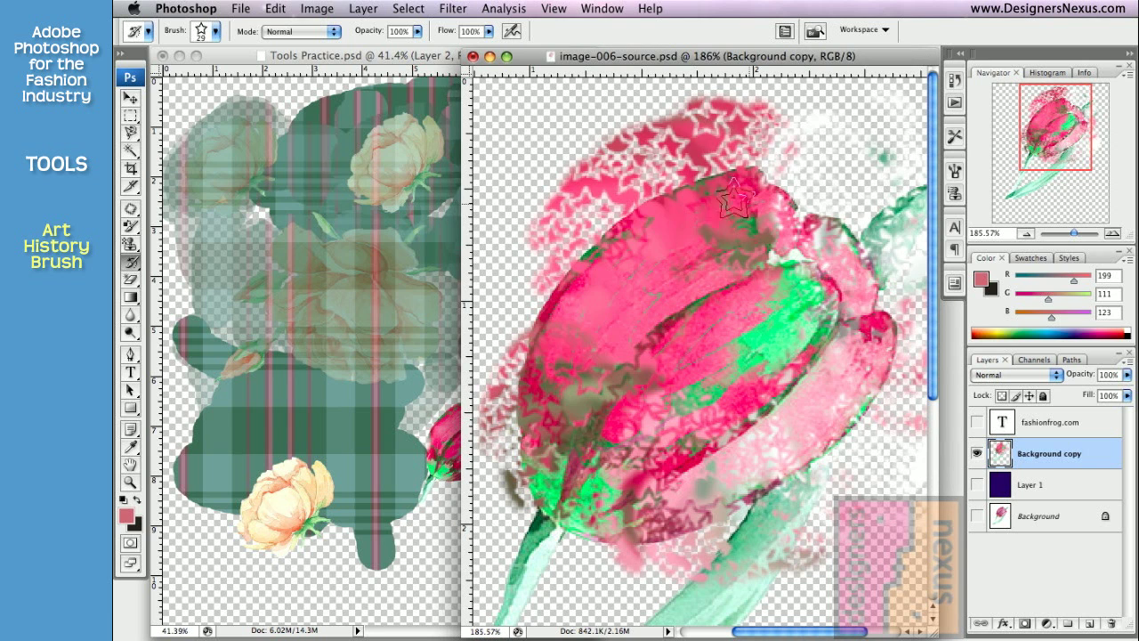
{"action": "left_click", "coordinate": [472, 56]}
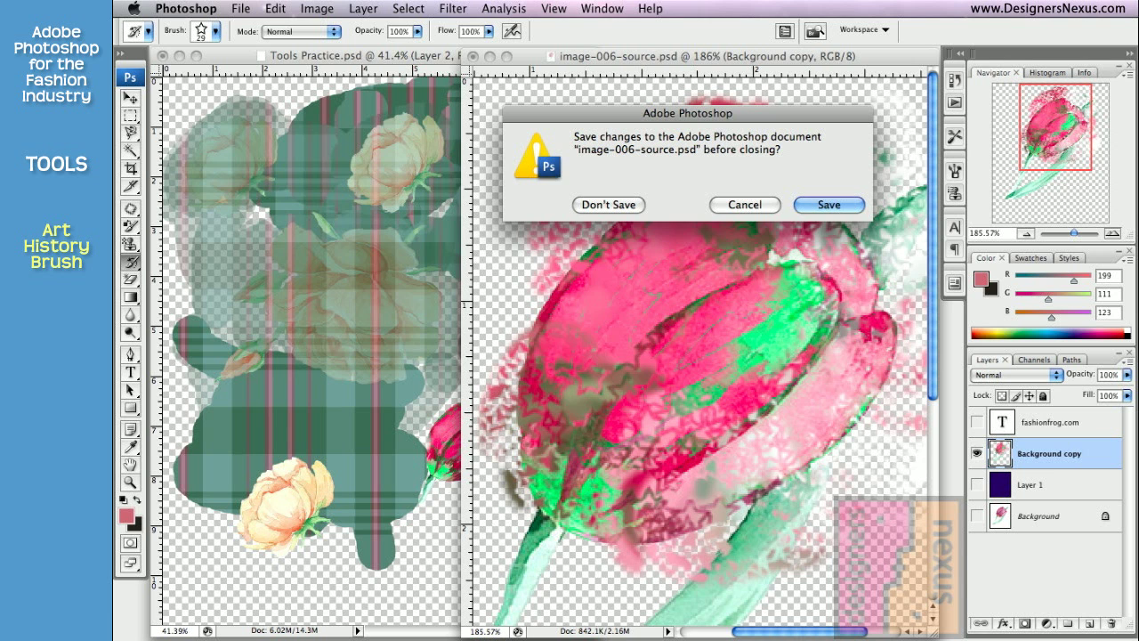
{"action": "left_click", "coordinate": [609, 204]}
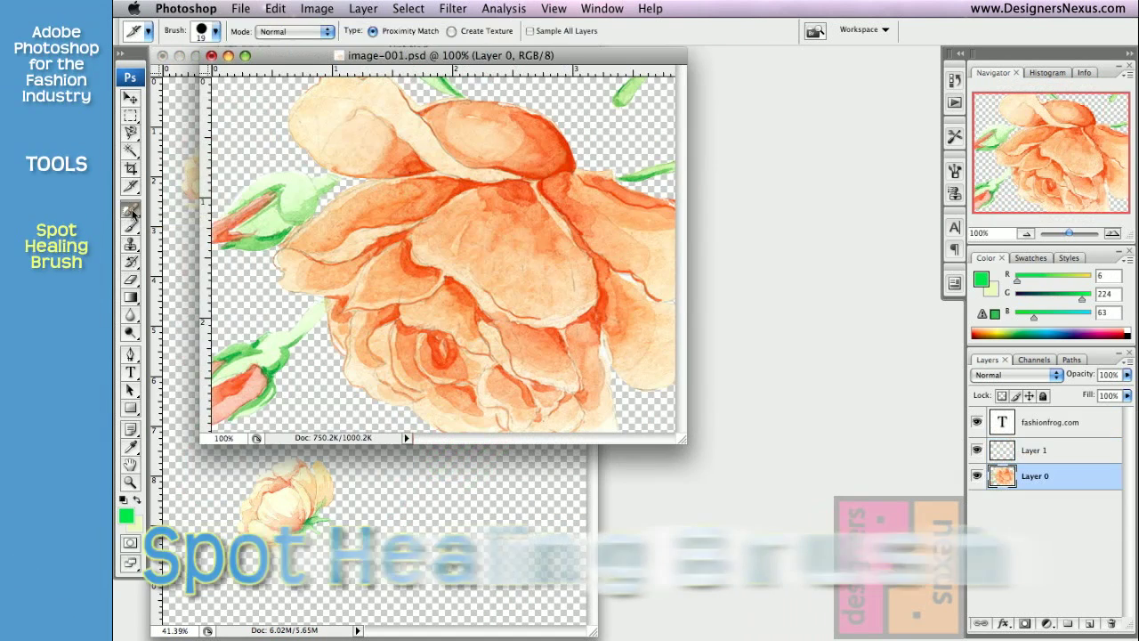
- Paint a small green dot on the central petal of the orange rose in image-001.psd with the 13 px Brush Tool
{"action": "left_click", "coordinate": [131, 211]}
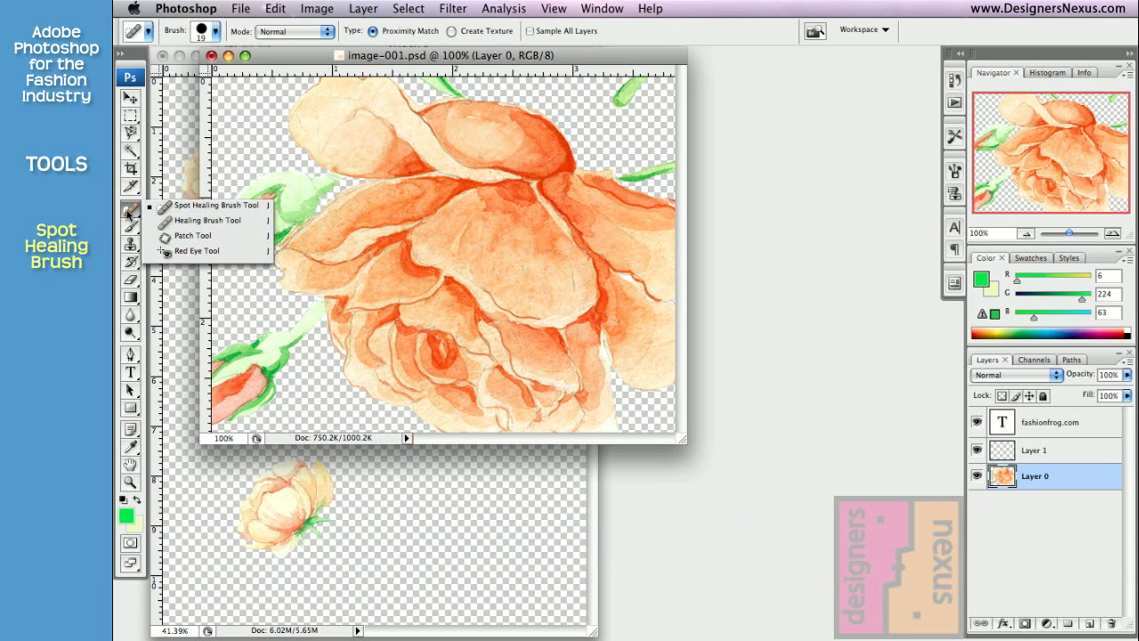
{"action": "left_click", "coordinate": [129, 211]}
{"action": "left_click", "coordinate": [129, 225]}
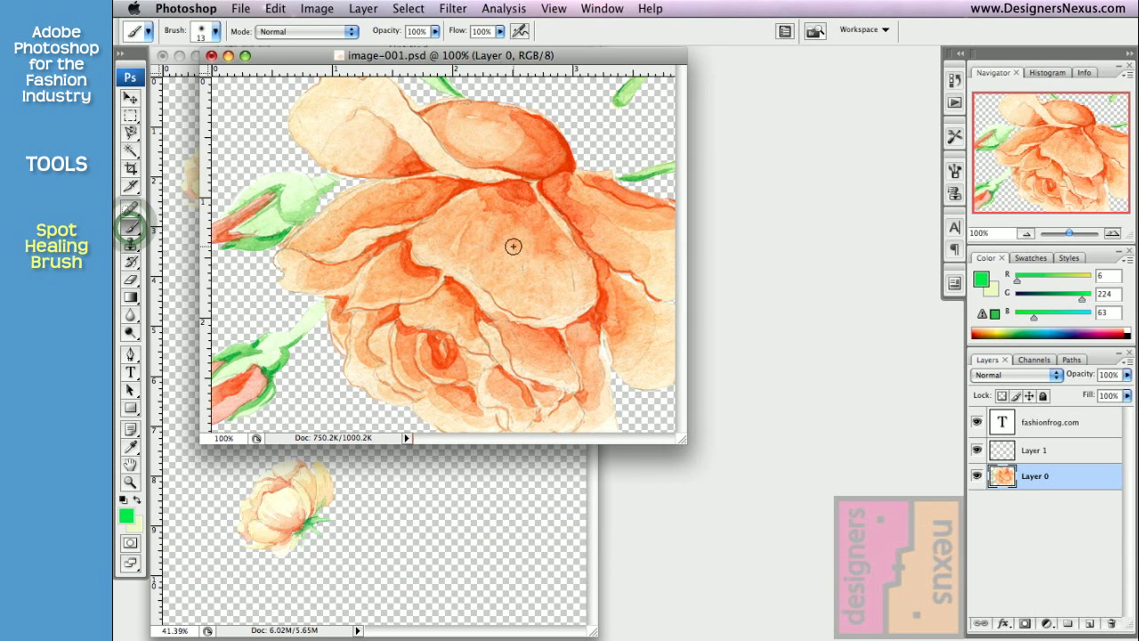
- Fit image-001.psd on screen and remove the green dot from the rose petal with the 19 px Spot Healing Brush
{"action": "left_click", "coordinate": [553, 8]}
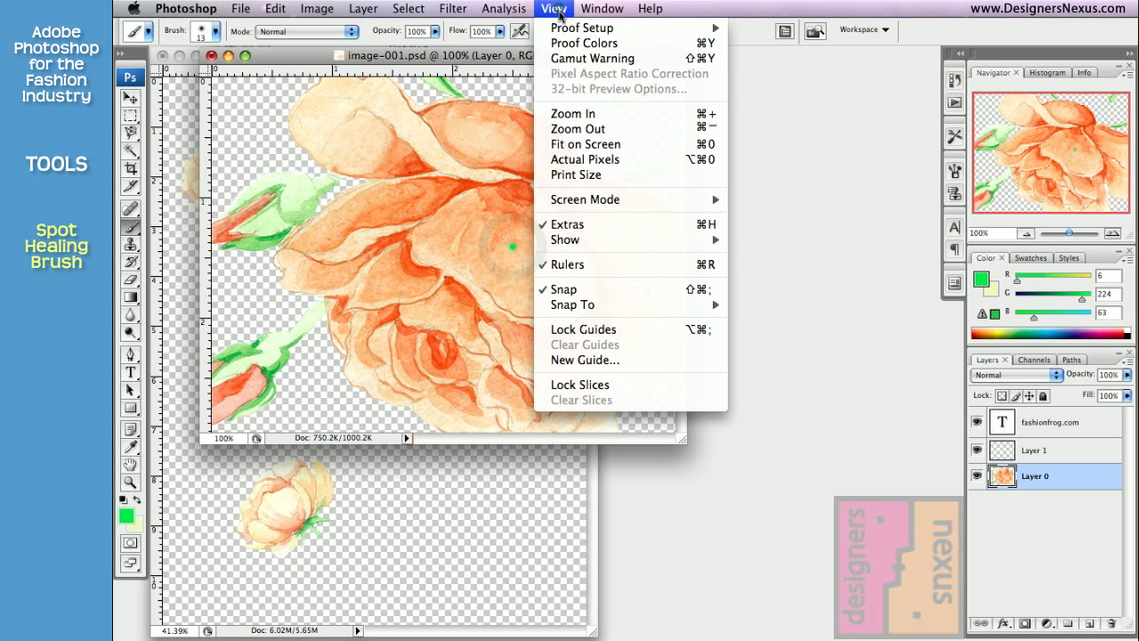
{"action": "left_click", "coordinate": [585, 144]}
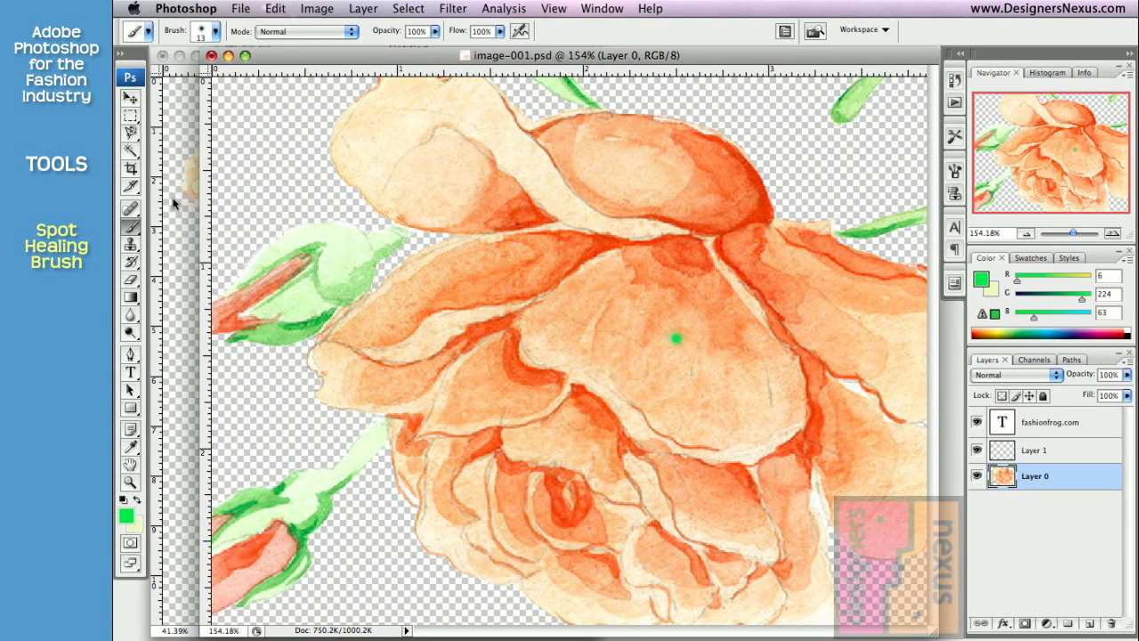
{"action": "left_click", "coordinate": [133, 208]}
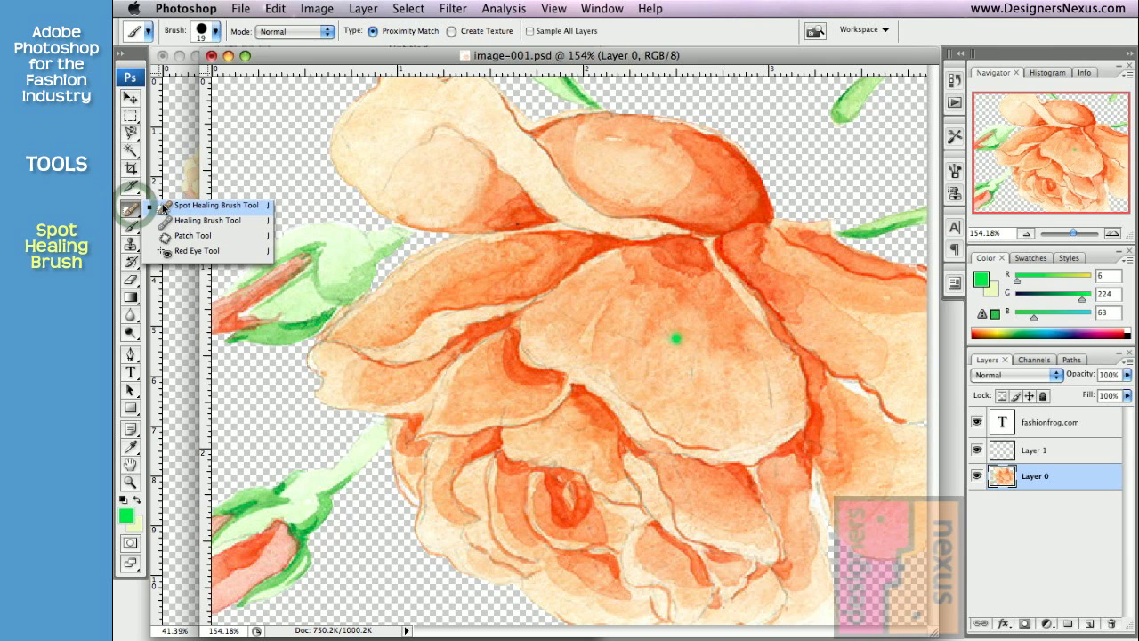
{"action": "left_click", "coordinate": [212, 206]}
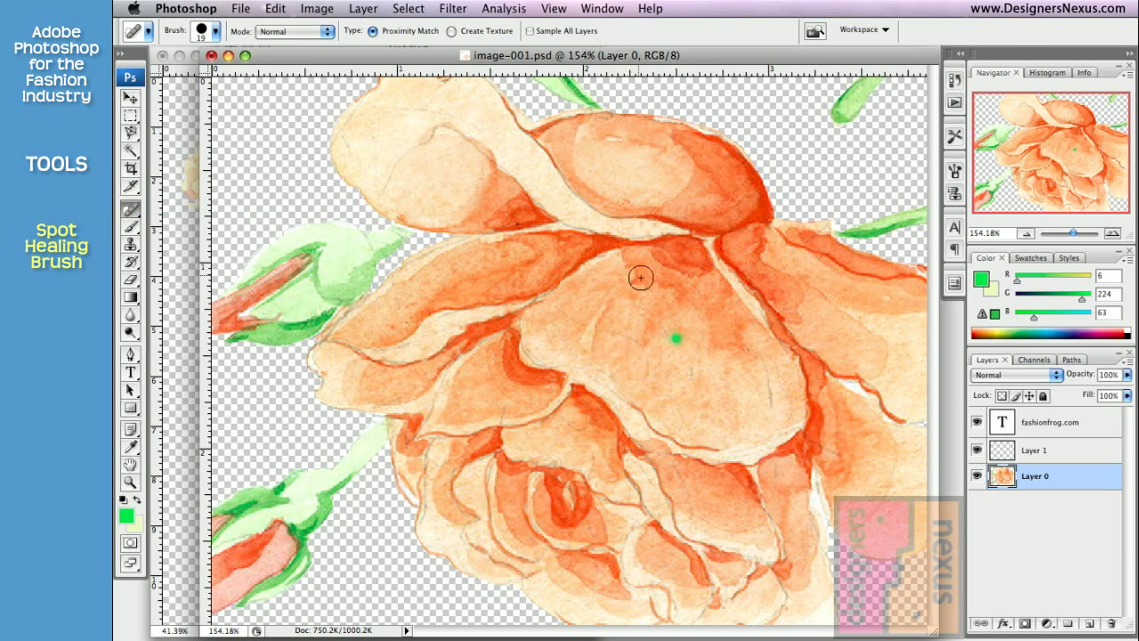
{"action": "left_click", "coordinate": [675, 338]}
- Show the Info panel and examine the Spot Healing Brush's brush settings and blending modes
{"action": "key", "text": "F8"}
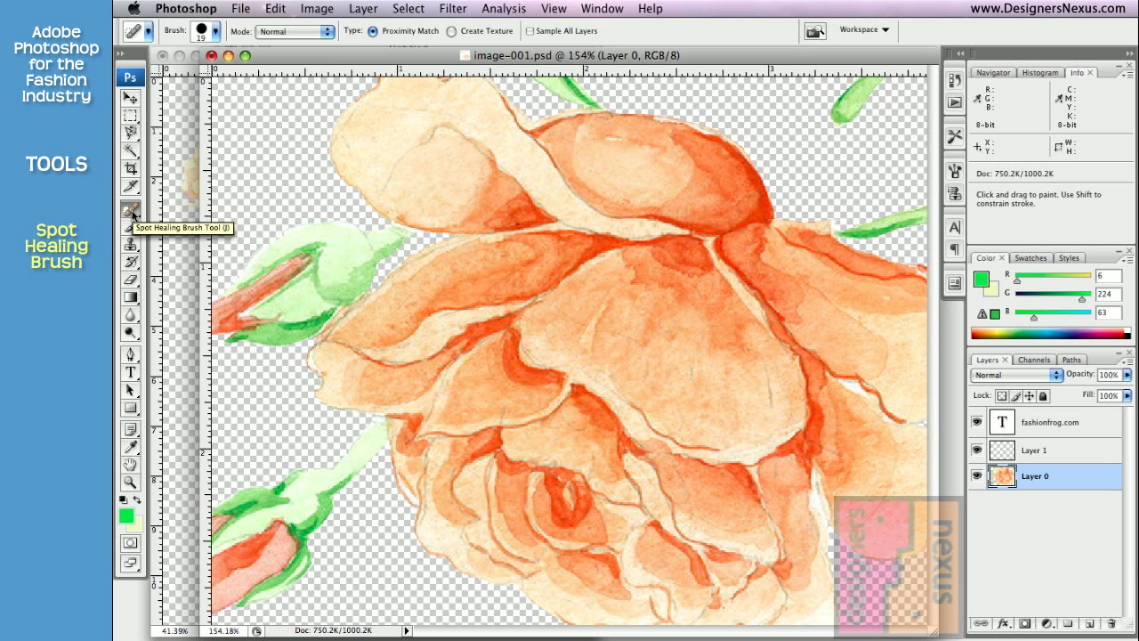
{"action": "left_click", "coordinate": [214, 33]}
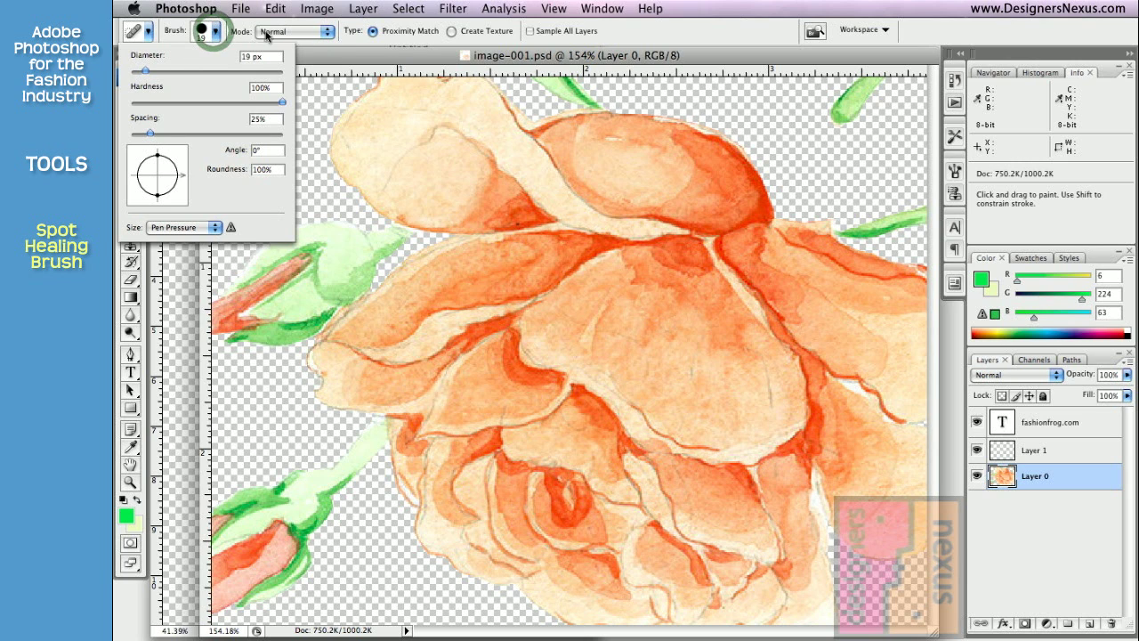
{"action": "left_click", "coordinate": [324, 32]}
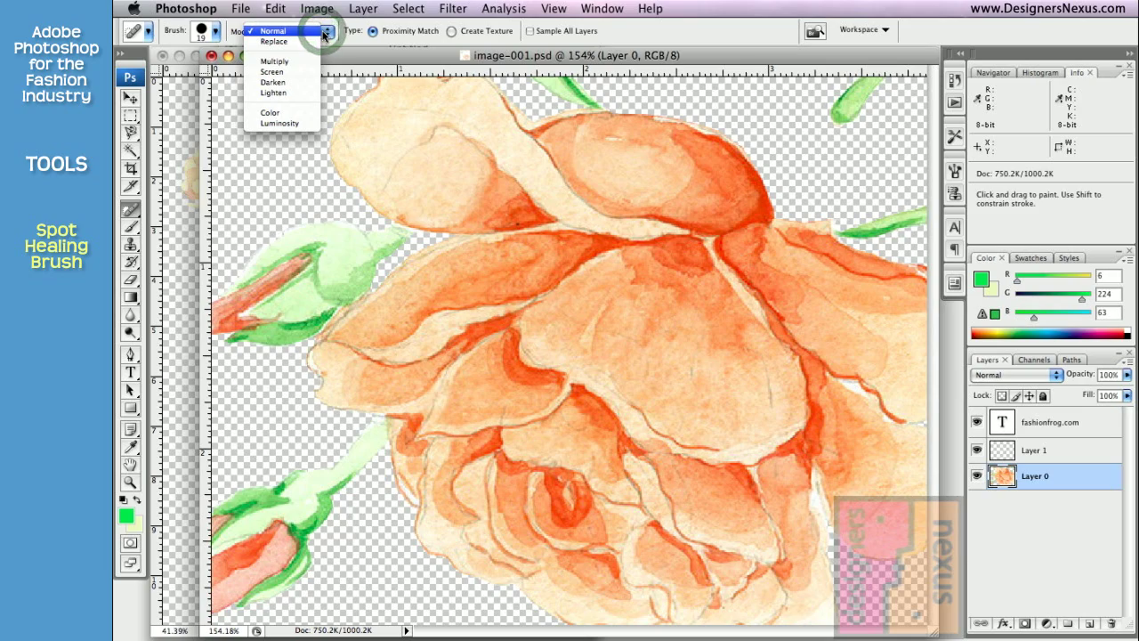
- With the Healing Brush, paint the light pink petal from an upper-petal sample, and the upper petal from a green leaf sample
{"action": "left_click", "coordinate": [131, 210]}
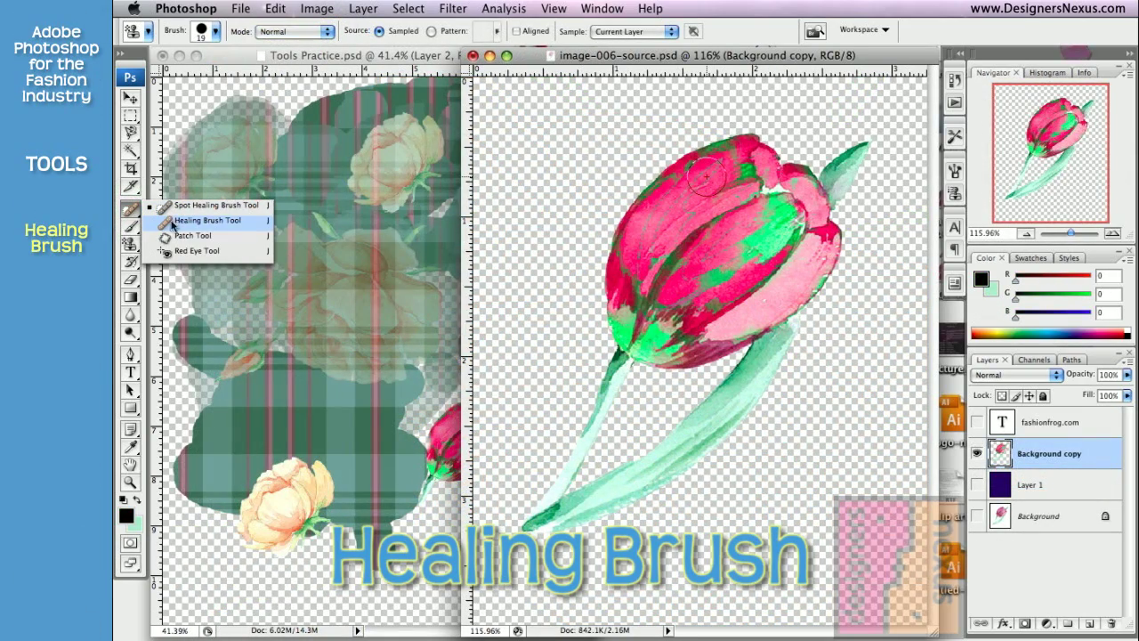
{"action": "left_click", "coordinate": [213, 220]}
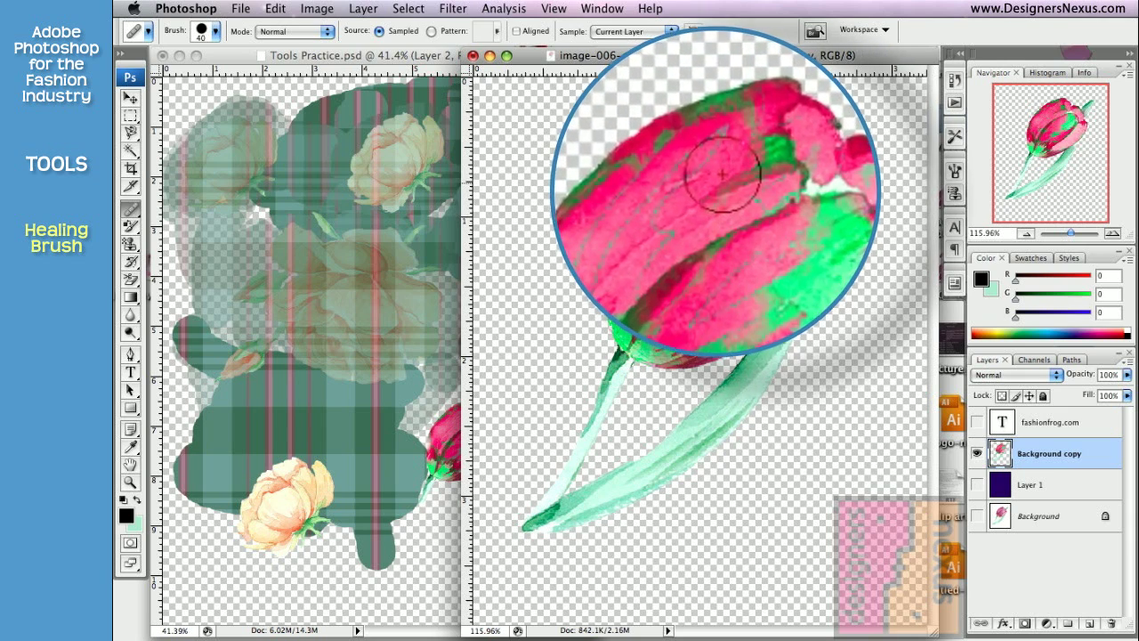
{"action": "key", "text": "alt"}
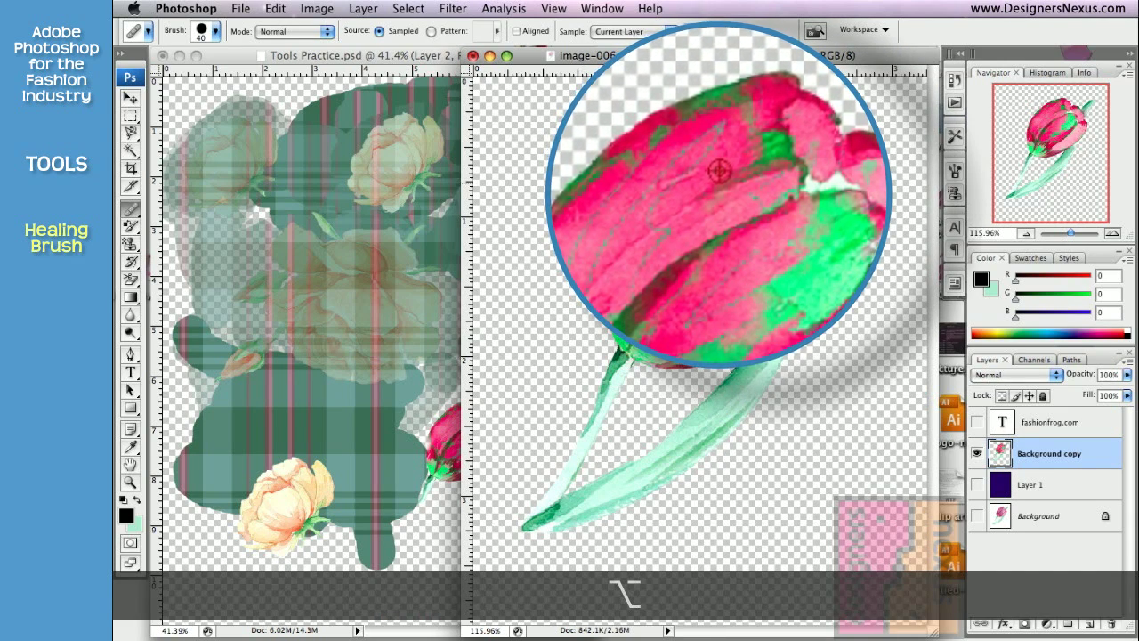
{"action": "left_click", "coordinate": [719, 171], "text": "alt"}
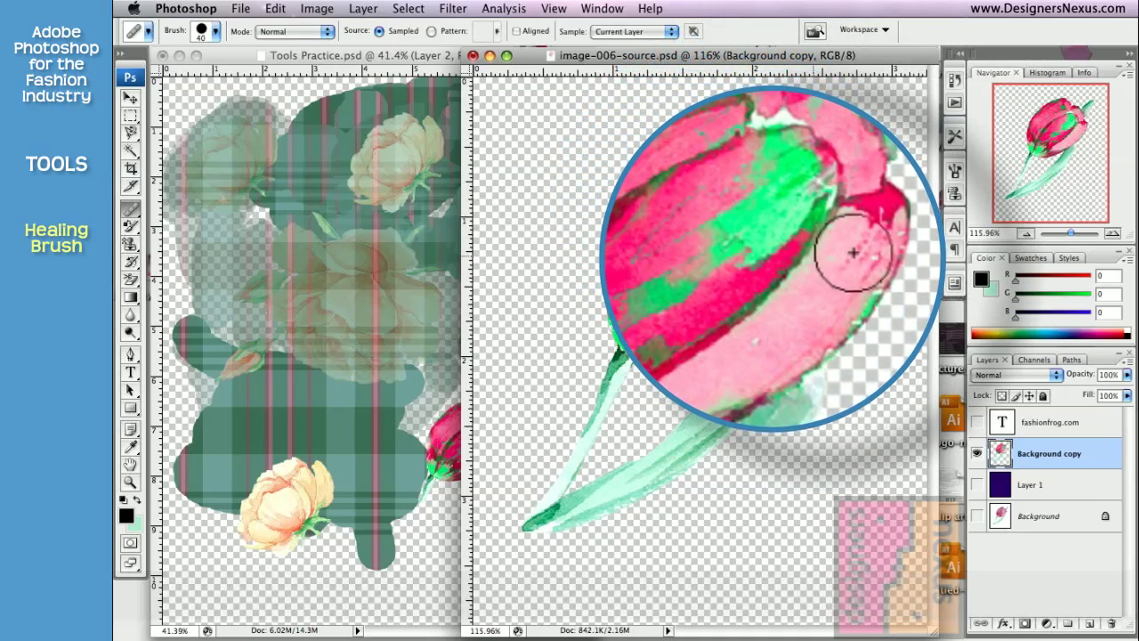
{"action": "left_click_drag", "start_coordinate": [852, 253], "coordinate": [845, 268]}
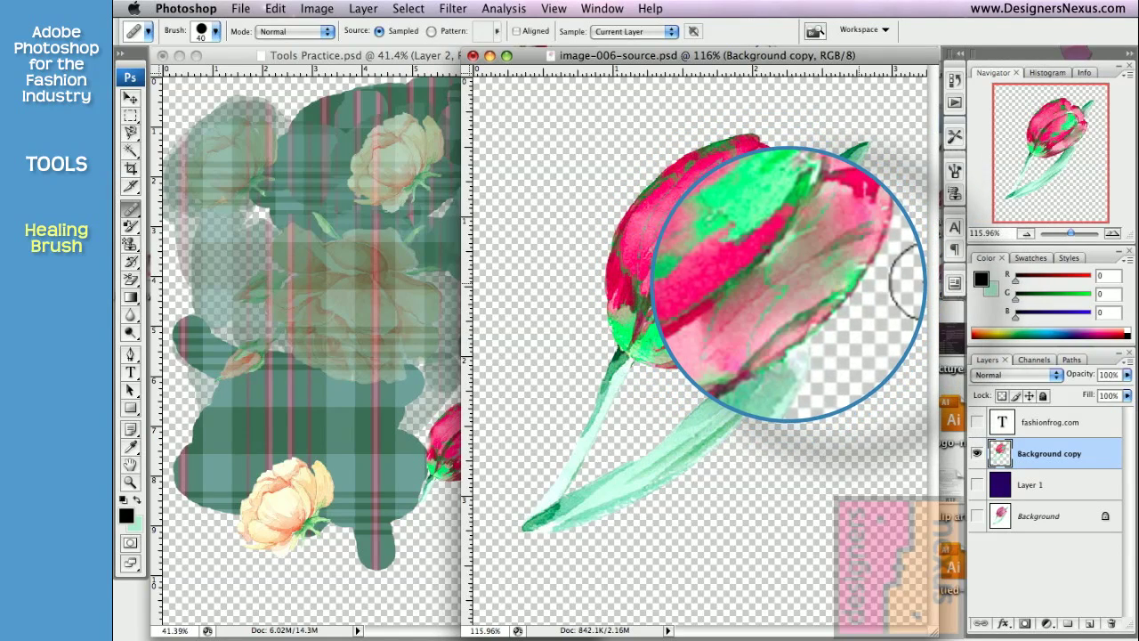
{"action": "key", "text": "alt"}
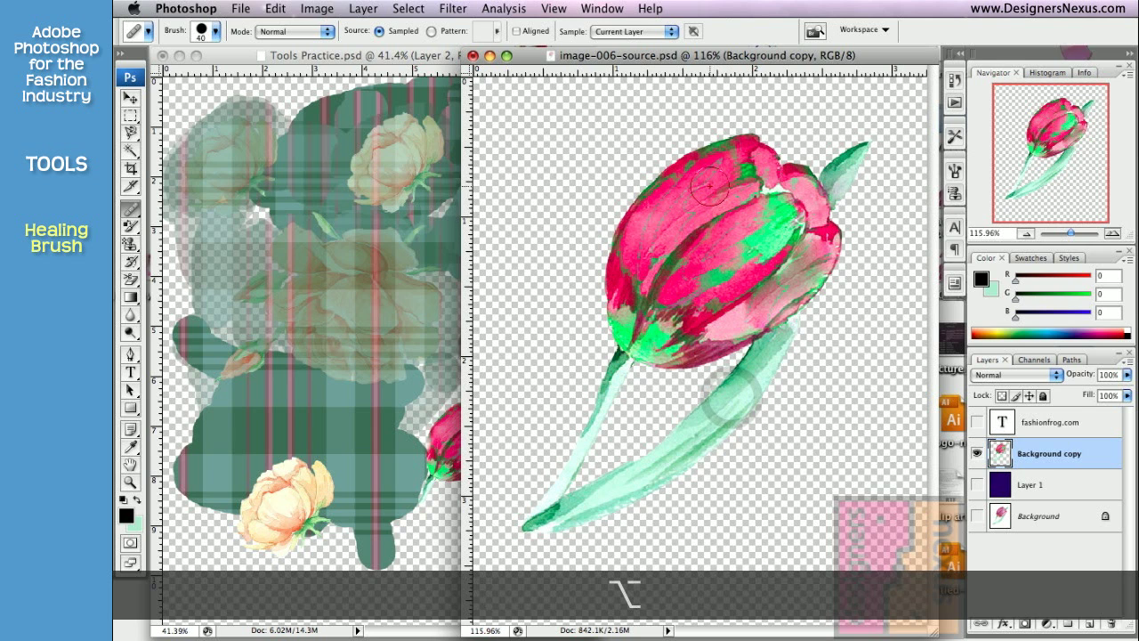
{"action": "mouse_move", "coordinate": [709, 187]}
{"action": "left_mouse_down"}
{"action": "mouse_move", "coordinate": [692, 200]}
{"action": "mouse_move", "coordinate": [718, 182]}
{"action": "mouse_move", "coordinate": [673, 215]}
{"action": "left_mouse_up"}
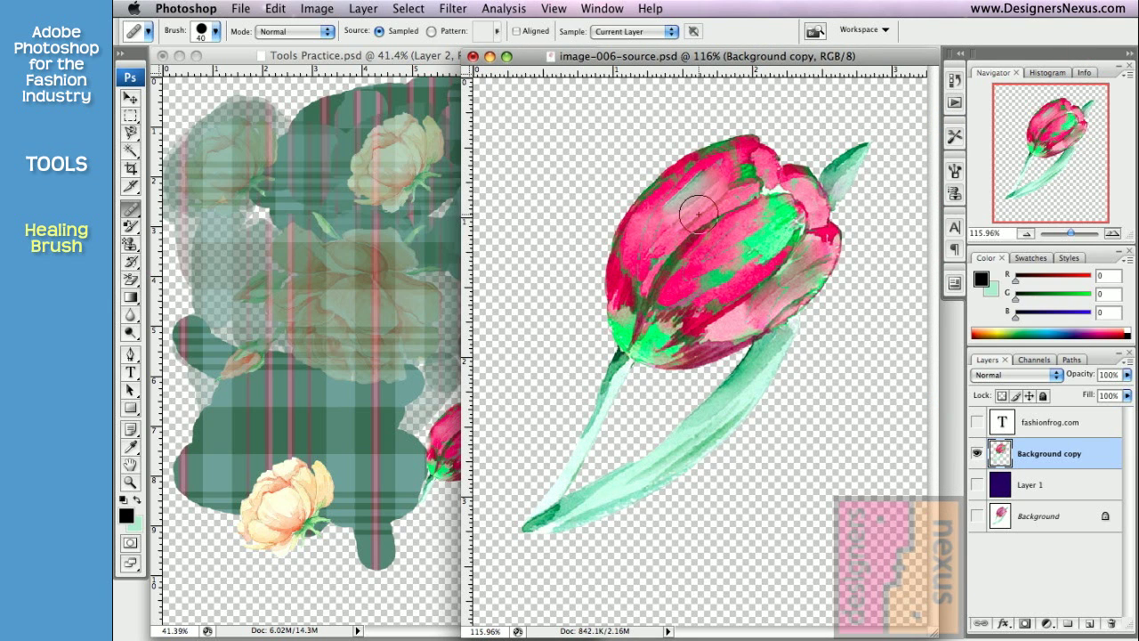
- Set the Healing Brush source to the green plaid pattern and paint it over the tulip's upper petals
{"action": "left_click", "coordinate": [430, 31]}
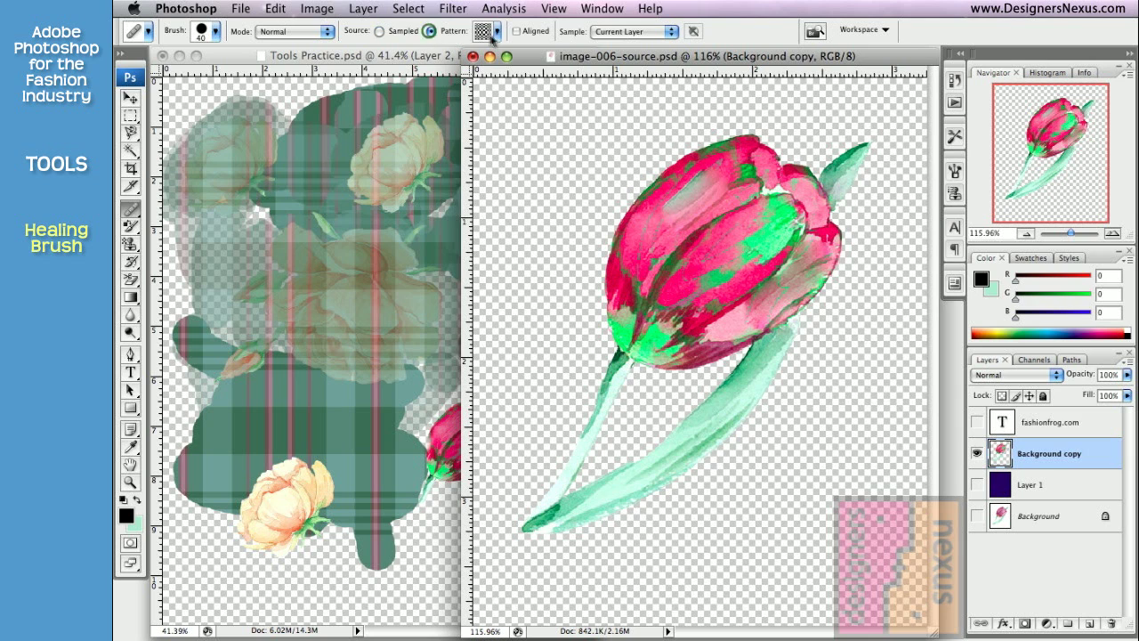
{"action": "left_click", "coordinate": [496, 32]}
{"action": "left_click", "coordinate": [537, 118]}
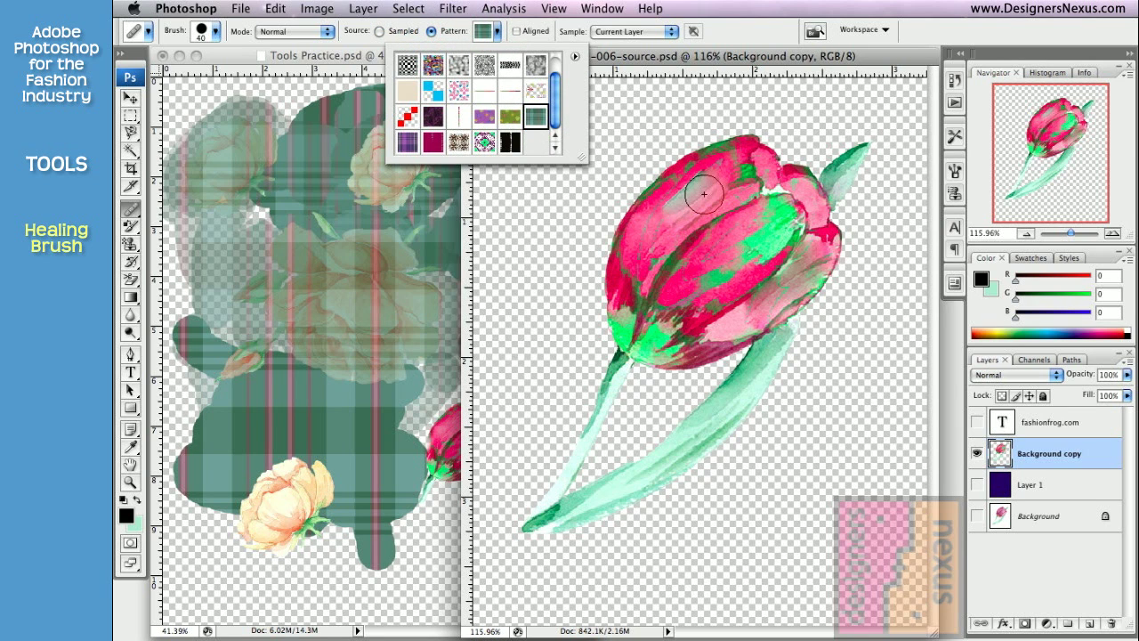
{"action": "mouse_move", "coordinate": [699, 187]}
{"action": "left_mouse_down"}
{"action": "mouse_move", "coordinate": [672, 247]}
{"action": "mouse_move", "coordinate": [717, 213]}
{"action": "mouse_move", "coordinate": [682, 259]}
{"action": "mouse_move", "coordinate": [730, 226]}
{"action": "mouse_move", "coordinate": [686, 288]}
{"action": "mouse_move", "coordinate": [727, 246]}
{"action": "mouse_move", "coordinate": [674, 304]}
{"action": "mouse_move", "coordinate": [648, 265]}
{"action": "mouse_move", "coordinate": [655, 241]}
{"action": "mouse_move", "coordinate": [650, 325]}
{"action": "mouse_move", "coordinate": [703, 292]}
{"action": "mouse_move", "coordinate": [699, 336]}
{"action": "mouse_move", "coordinate": [792, 258]}
{"action": "mouse_move", "coordinate": [784, 273]}
{"action": "mouse_move", "coordinate": [735, 274]}
{"action": "mouse_move", "coordinate": [766, 236]}
{"action": "mouse_move", "coordinate": [755, 179]}
{"action": "mouse_move", "coordinate": [731, 202]}
{"action": "mouse_move", "coordinate": [725, 192]}
{"action": "mouse_move", "coordinate": [753, 217]}
{"action": "left_mouse_up"}
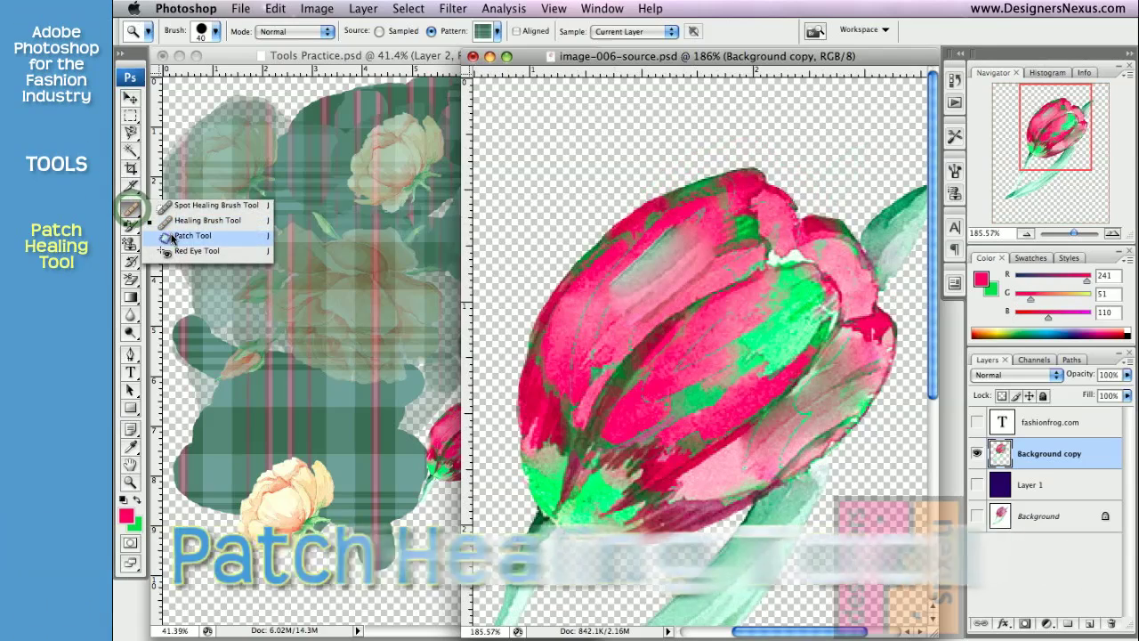
- With the Patch Tool set to Source, outline the tulip's upper petal and add the area near its tip to the selection
{"action": "left_click", "coordinate": [174, 234]}
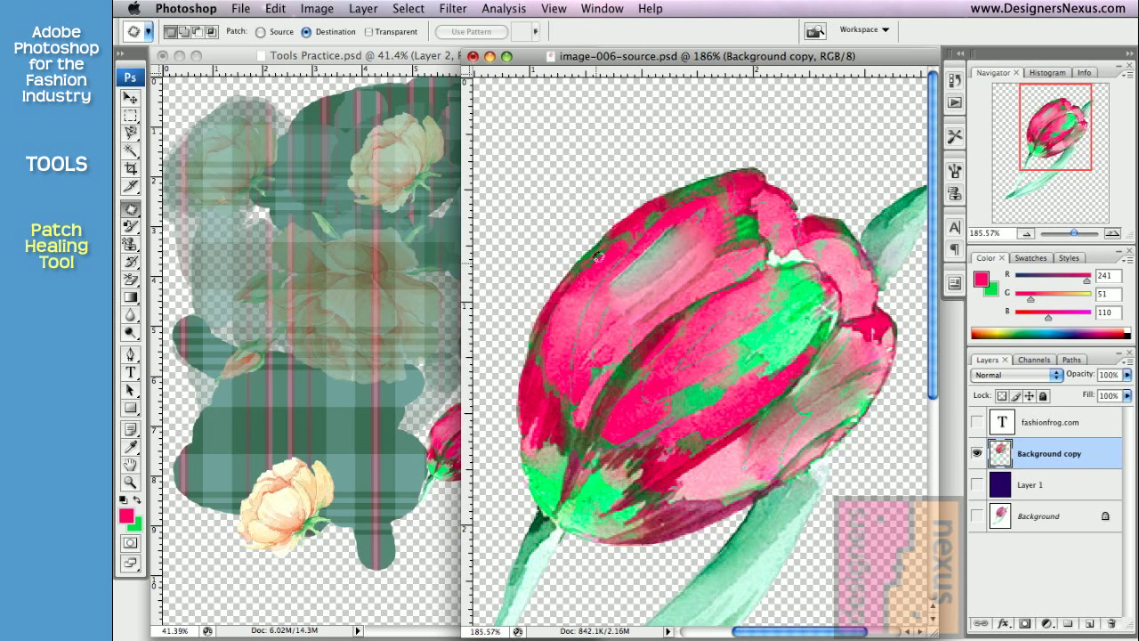
{"action": "mouse_move", "coordinate": [582, 338]}
{"action": "left_mouse_down"}
{"action": "mouse_move", "coordinate": [574, 297]}
{"action": "mouse_move", "coordinate": [600, 251]}
{"action": "mouse_move", "coordinate": [658, 205]}
{"action": "mouse_move", "coordinate": [716, 194]}
{"action": "left_mouse_up"}
{"action": "left_click_drag", "start_coordinate": [600, 361], "coordinate": [601, 363]}
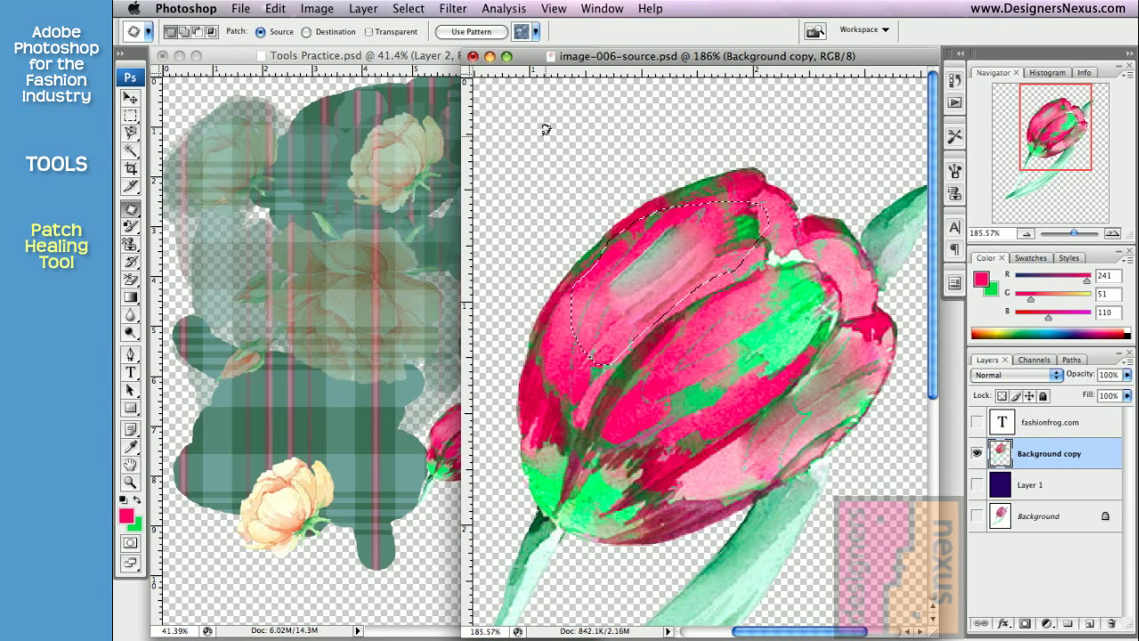
{"action": "left_click", "coordinate": [186, 33]}
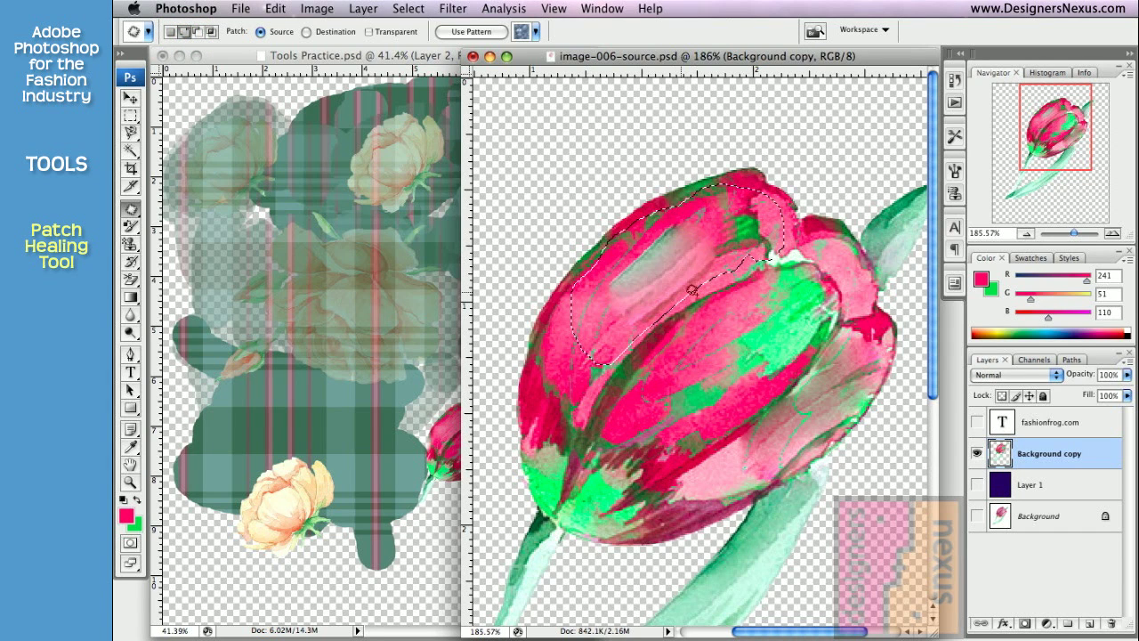
- Subtract the lower outer edge from the upper petal selection and patch it in Source mode with texture from the central petal
{"action": "left_click", "coordinate": [198, 33]}
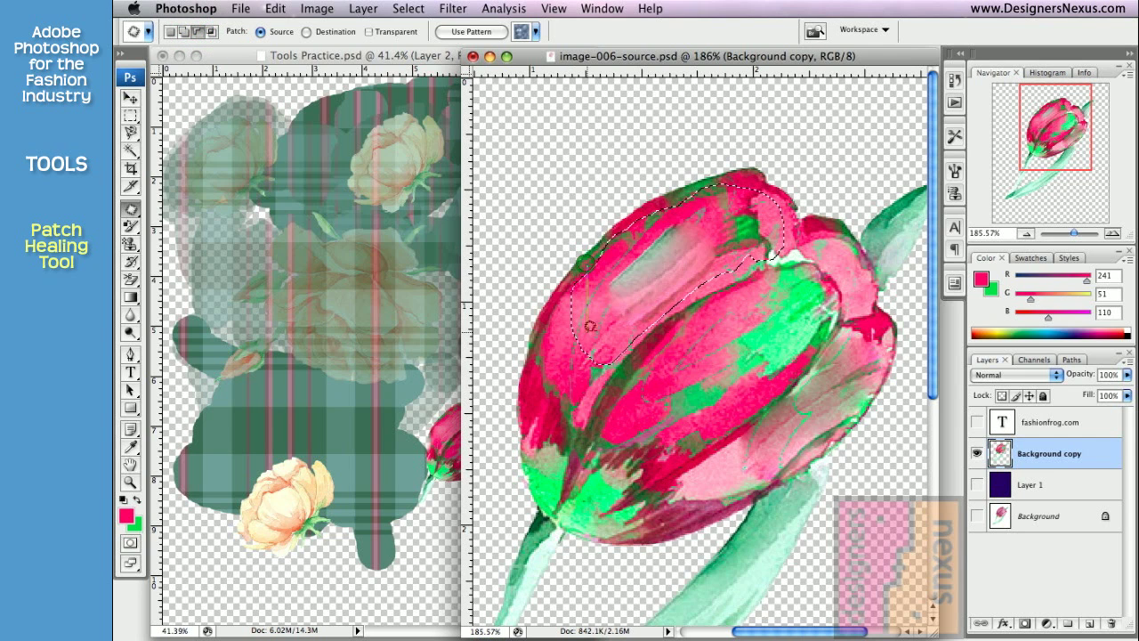
{"action": "left_click", "coordinate": [262, 33]}
{"action": "mouse_move", "coordinate": [663, 262]}
{"action": "left_mouse_down"}
{"action": "mouse_move", "coordinate": [720, 310]}
{"action": "mouse_move", "coordinate": [757, 376]}
{"action": "mouse_move", "coordinate": [678, 435]}
{"action": "mouse_move", "coordinate": [602, 465]}
{"action": "mouse_move", "coordinate": [741, 474]}
{"action": "mouse_move", "coordinate": [771, 427]}
{"action": "mouse_move", "coordinate": [829, 266]}
{"action": "mouse_move", "coordinate": [824, 424]}
{"action": "mouse_move", "coordinate": [707, 472]}
{"action": "mouse_move", "coordinate": [709, 390]}
{"action": "mouse_move", "coordinate": [685, 441]}
{"action": "mouse_move", "coordinate": [672, 386]}
{"action": "mouse_move", "coordinate": [668, 409]}
{"action": "left_mouse_up"}
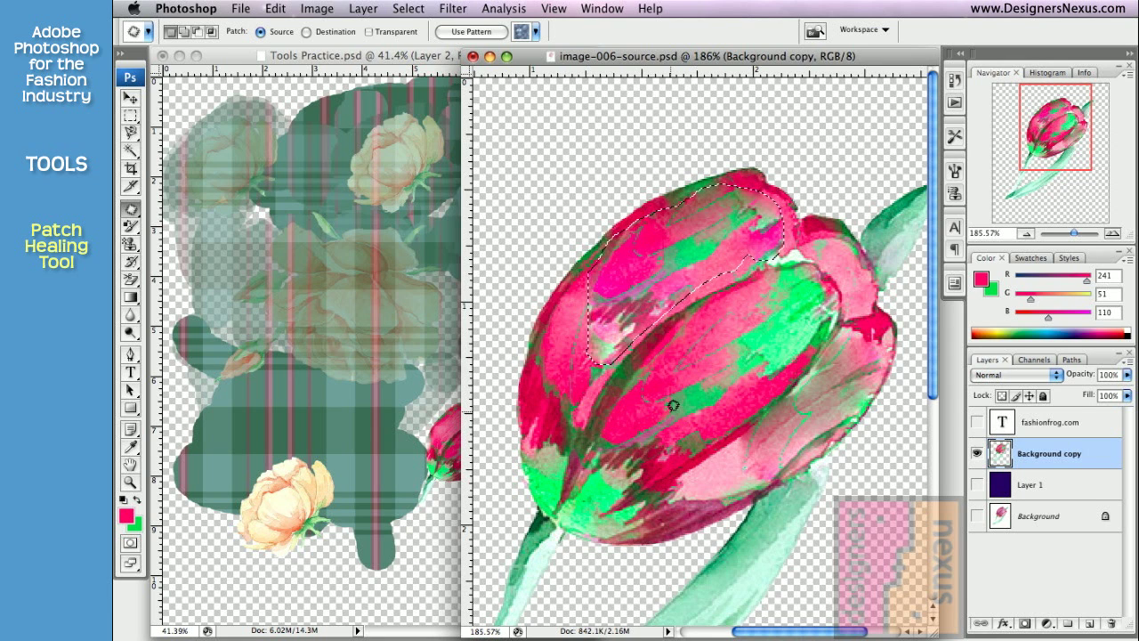
- Set the Patch Tool to Destination, copy the selected upper petal texture onto the tulip's lower right petal, and deselect
{"action": "left_click", "coordinate": [305, 33]}
{"action": "left_click_drag", "start_coordinate": [679, 247], "coordinate": [812, 377]}
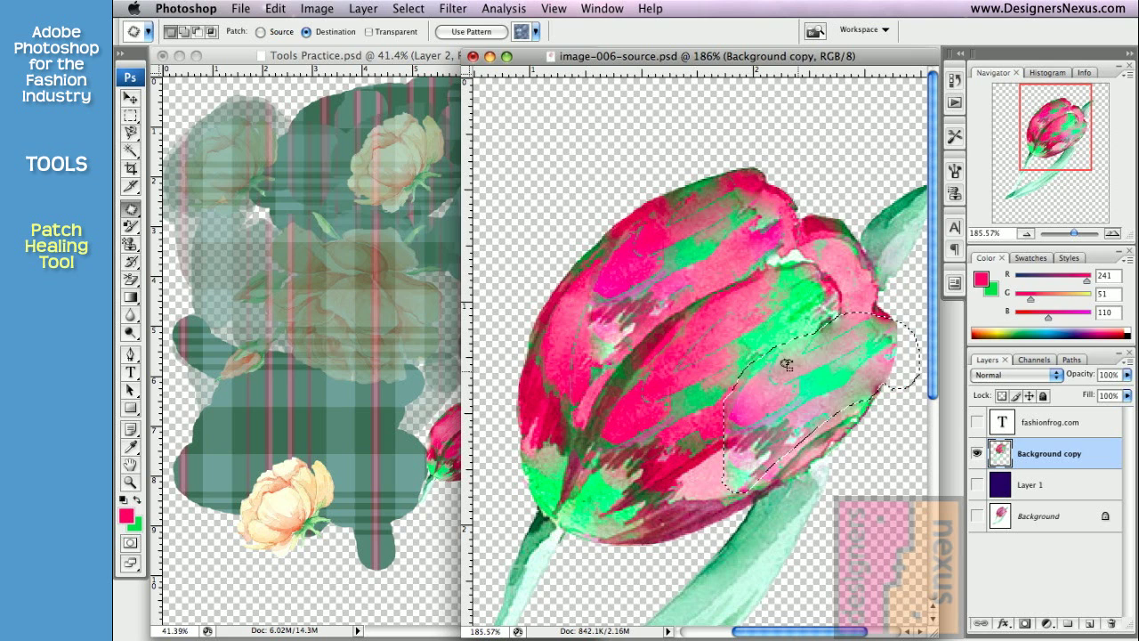
{"action": "left_click", "coordinate": [723, 328]}
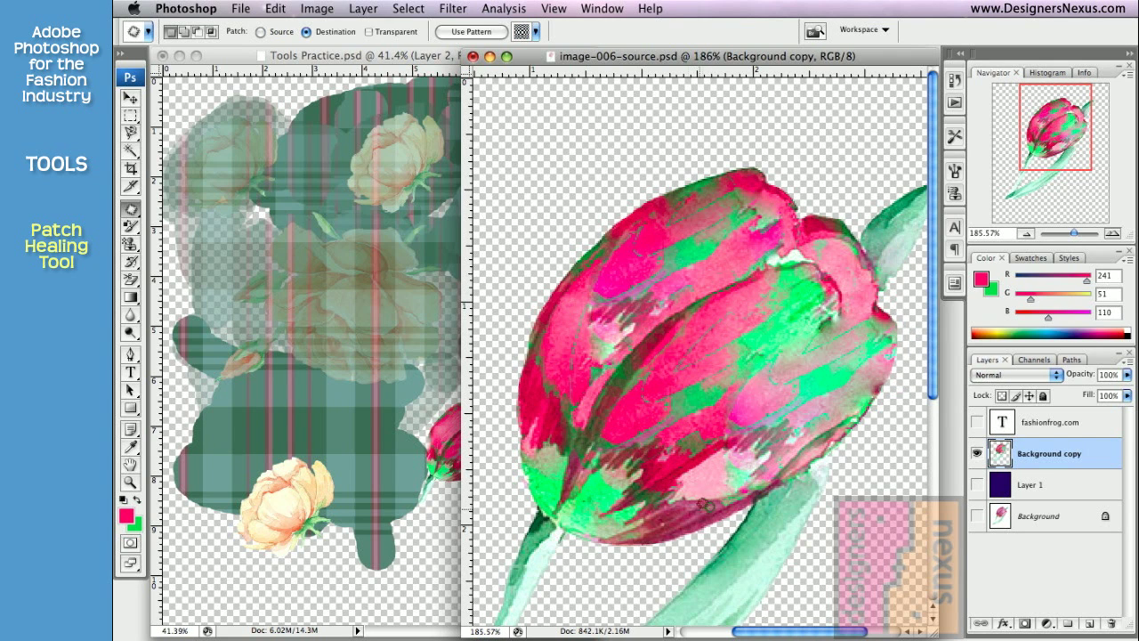
- Outline a large area across the middle of the tulip with the Patch Tool and fill it with the green plaid pattern
{"action": "mouse_move", "coordinate": [747, 208]}
{"action": "left_mouse_down"}
{"action": "mouse_move", "coordinate": [819, 283]}
{"action": "mouse_move", "coordinate": [848, 389]}
{"action": "left_mouse_up"}
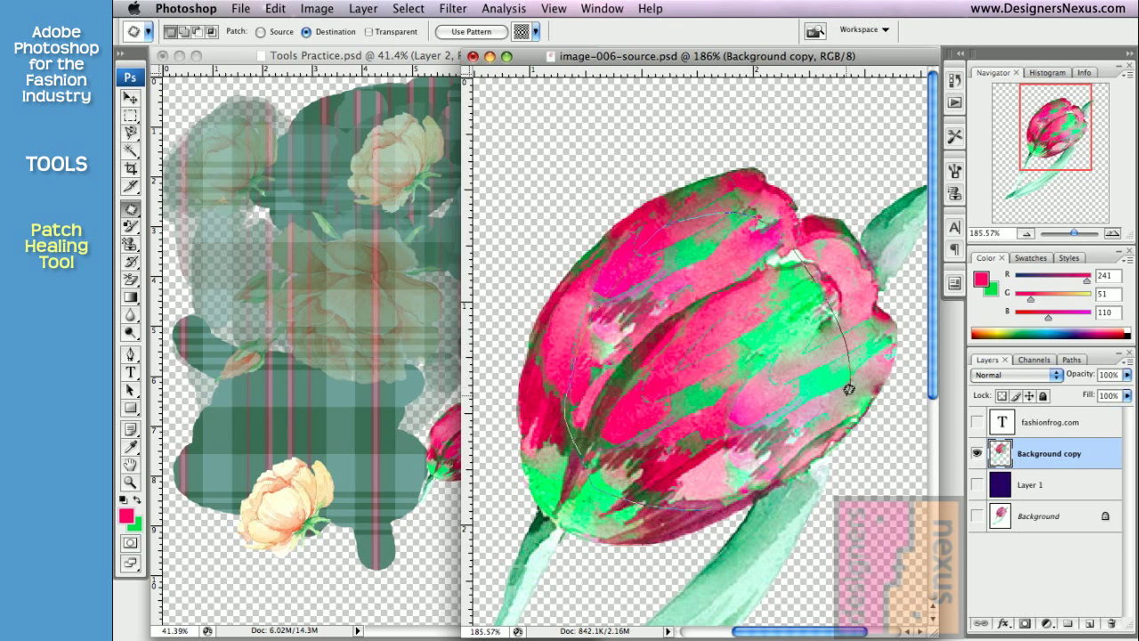
{"action": "mouse_move", "coordinate": [719, 495]}
{"action": "left_mouse_down"}
{"action": "mouse_move", "coordinate": [570, 374]}
{"action": "mouse_move", "coordinate": [650, 222]}
{"action": "left_mouse_up"}
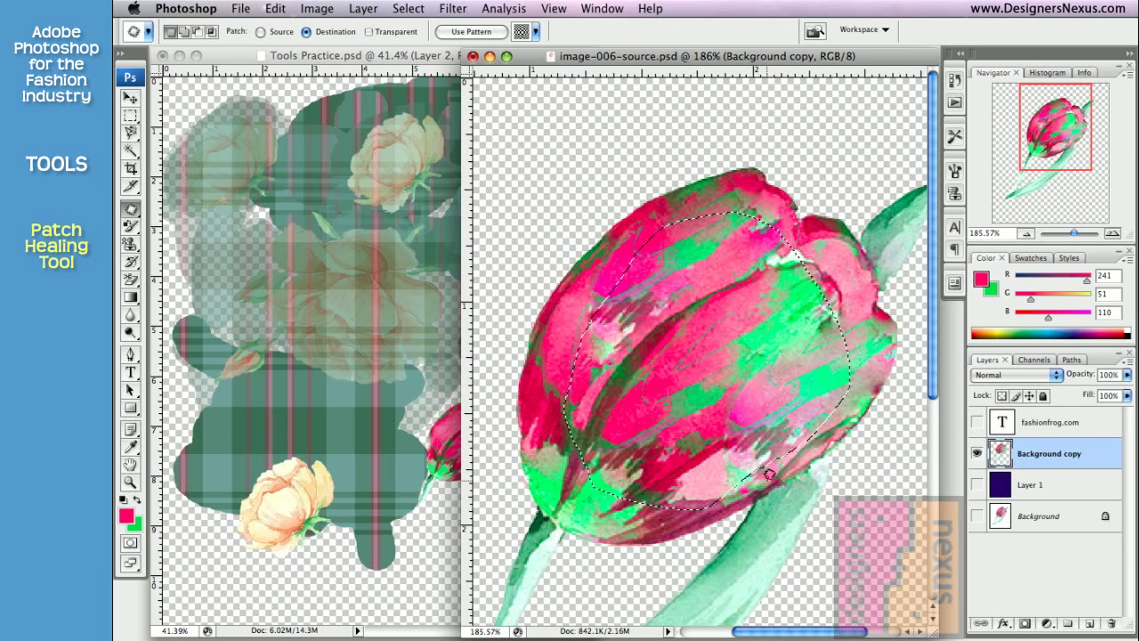
{"action": "left_click", "coordinate": [535, 32]}
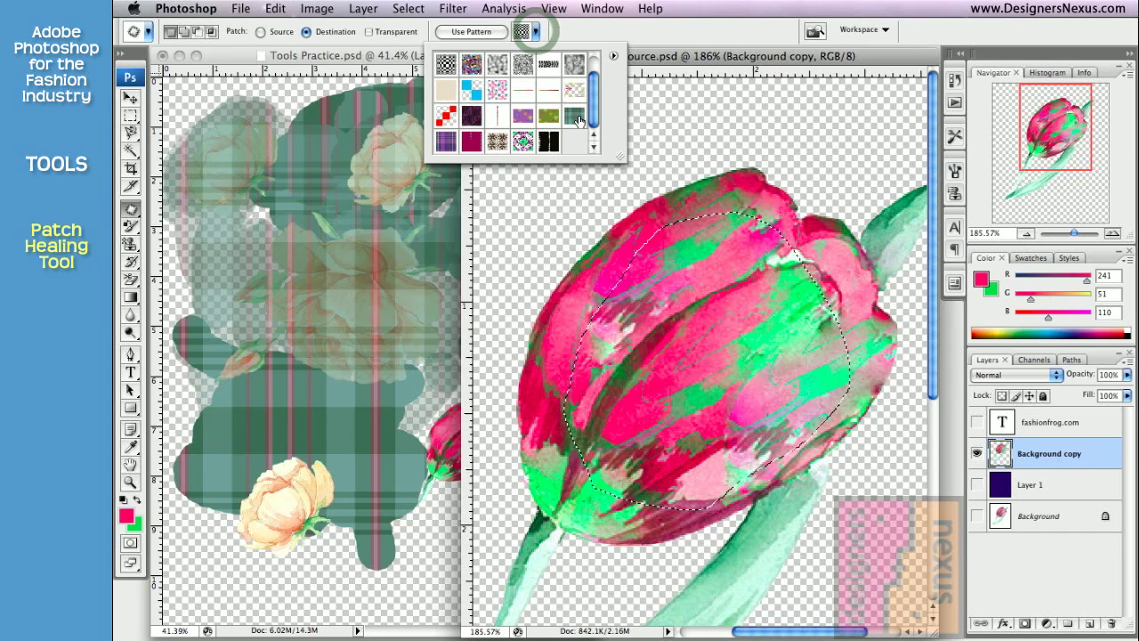
{"action": "left_click", "coordinate": [575, 115]}
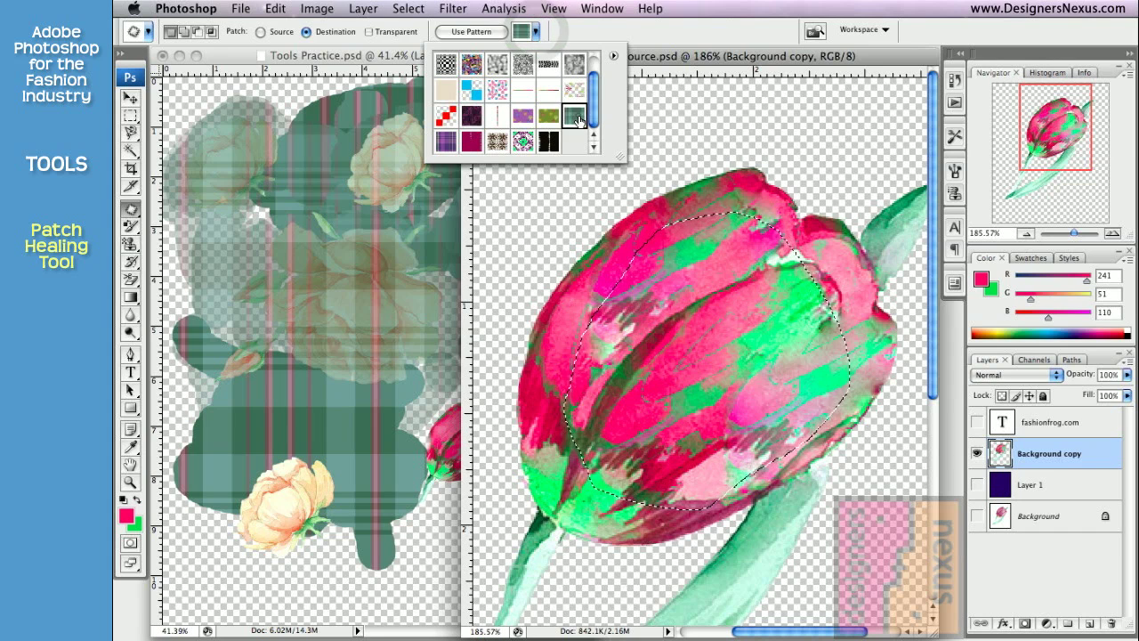
{"action": "left_click", "coordinate": [488, 32]}
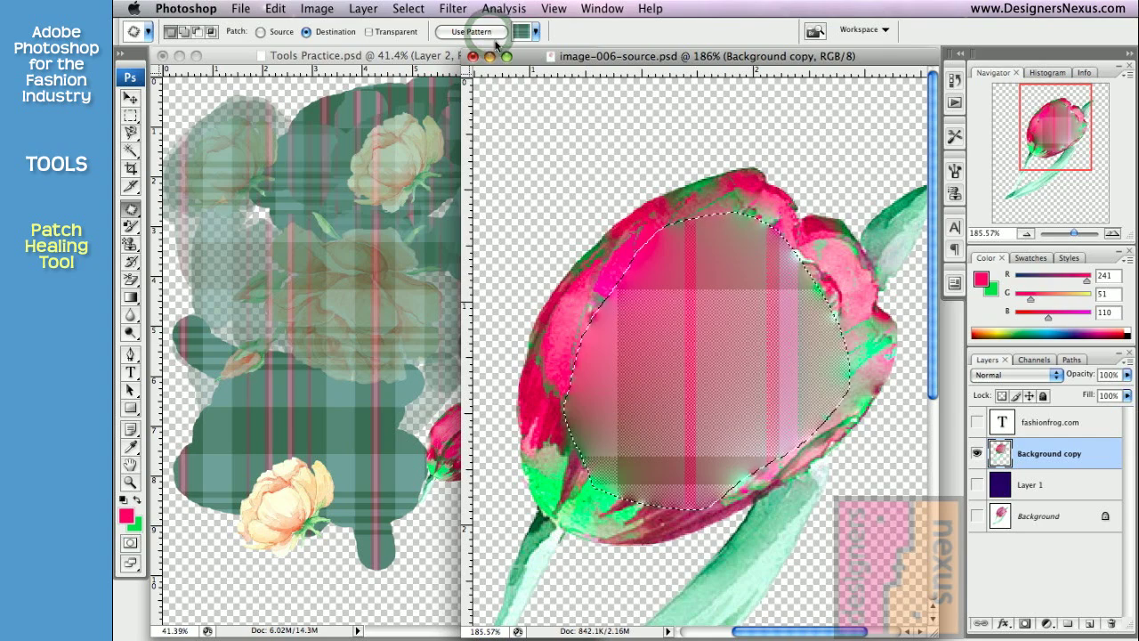